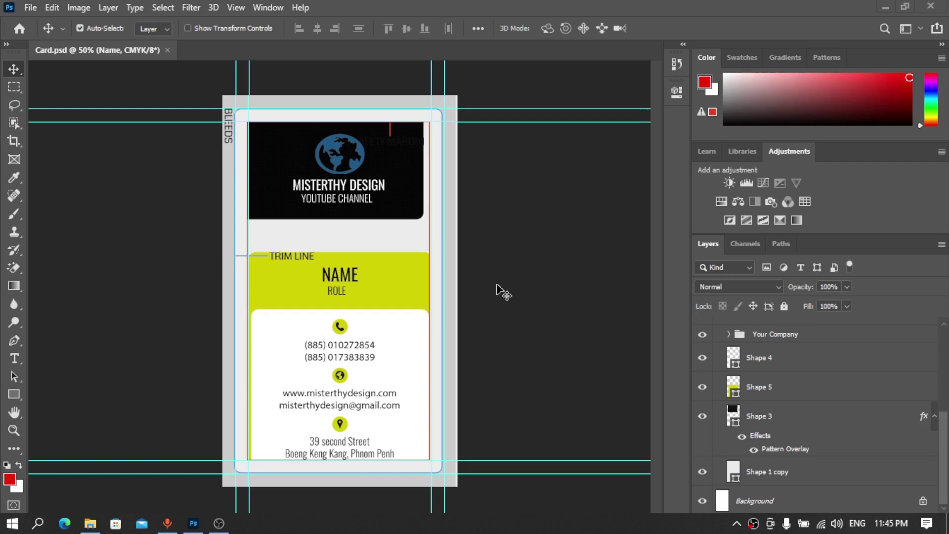
Show the File > Export submenu and note that Data Sets as Files is greyed out
{"action": "left_click", "coordinate": [30, 7]}
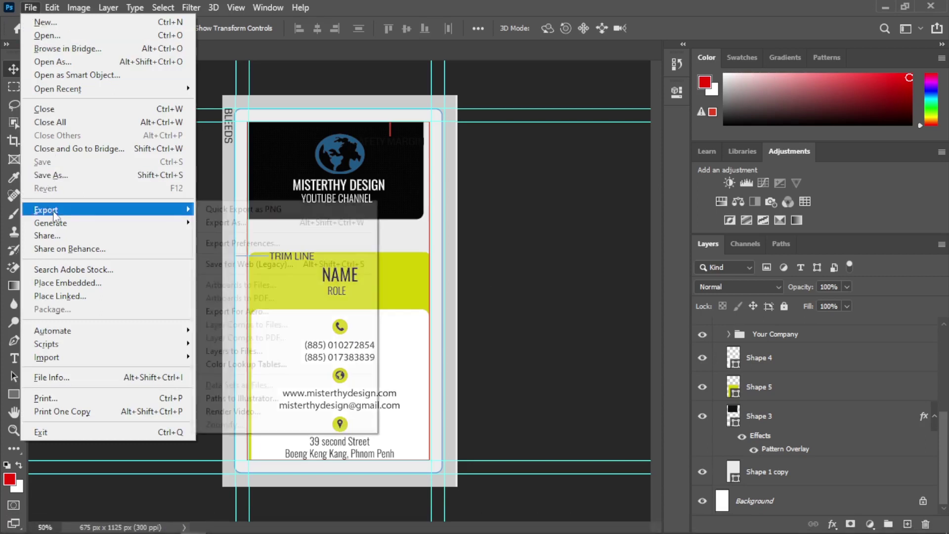
{"action": "mouse_move", "coordinate": [46, 209]}
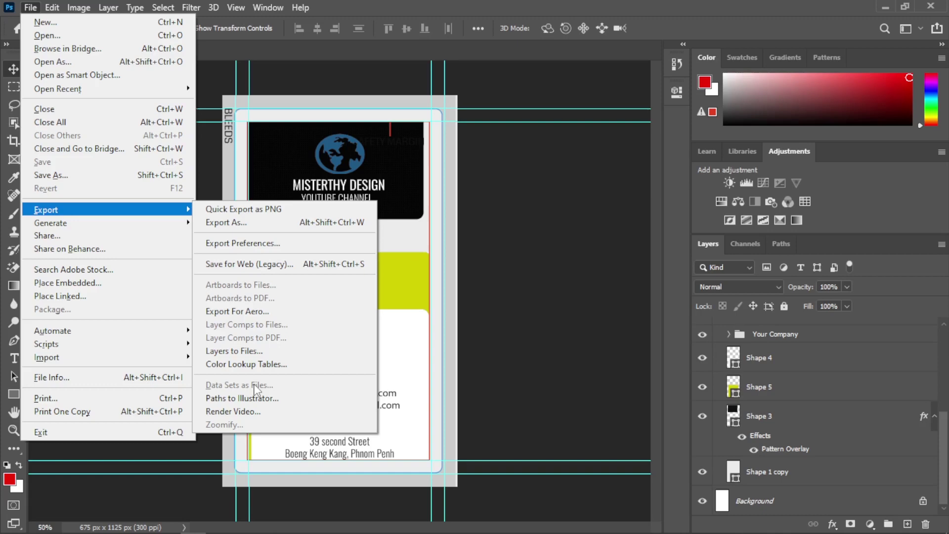
Dismiss the File > Export menu by clicking the canvas, without exporting anything
{"action": "left_click", "coordinate": [408, 295]}
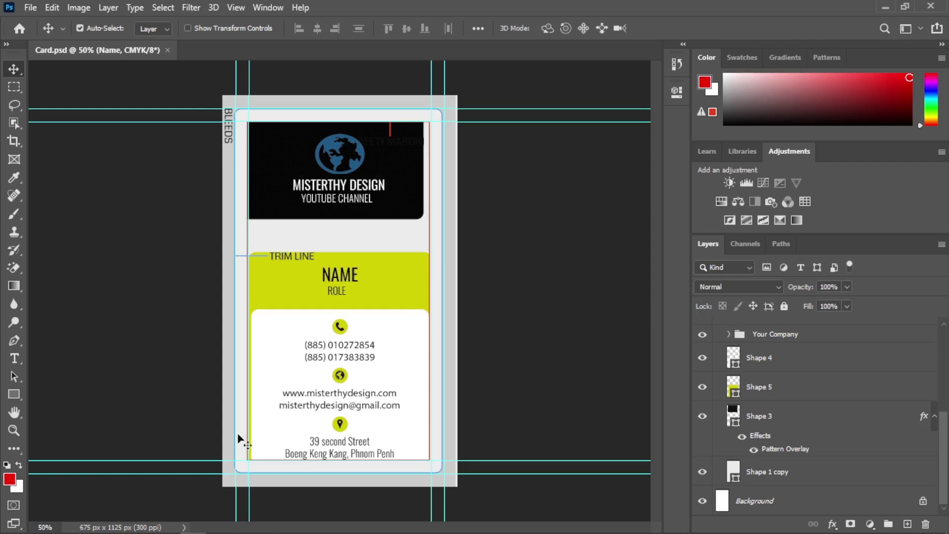
Open table.xlsx from the Data Set folder in Excel
{"action": "left_click", "coordinate": [89, 527]}
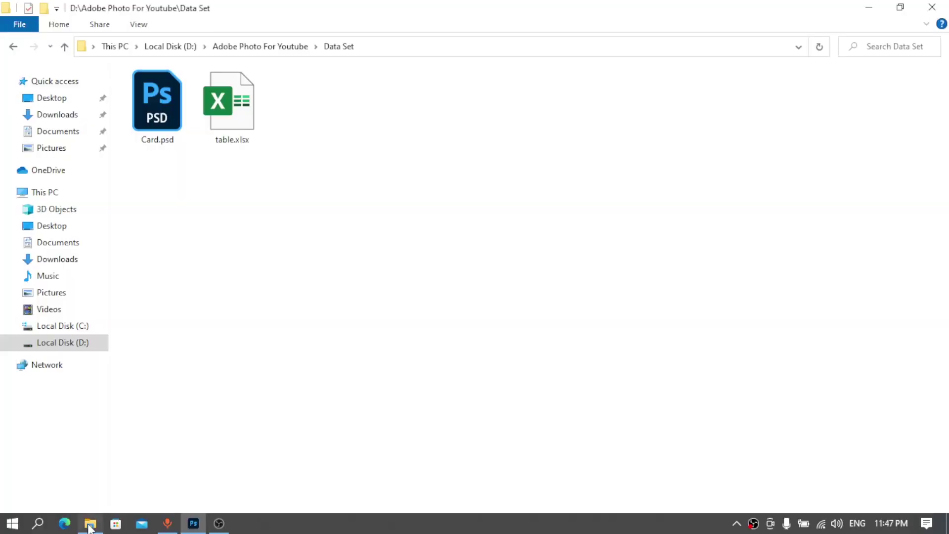
{"action": "left_click", "coordinate": [233, 123]}
{"action": "double_click", "coordinate": [235, 123]}
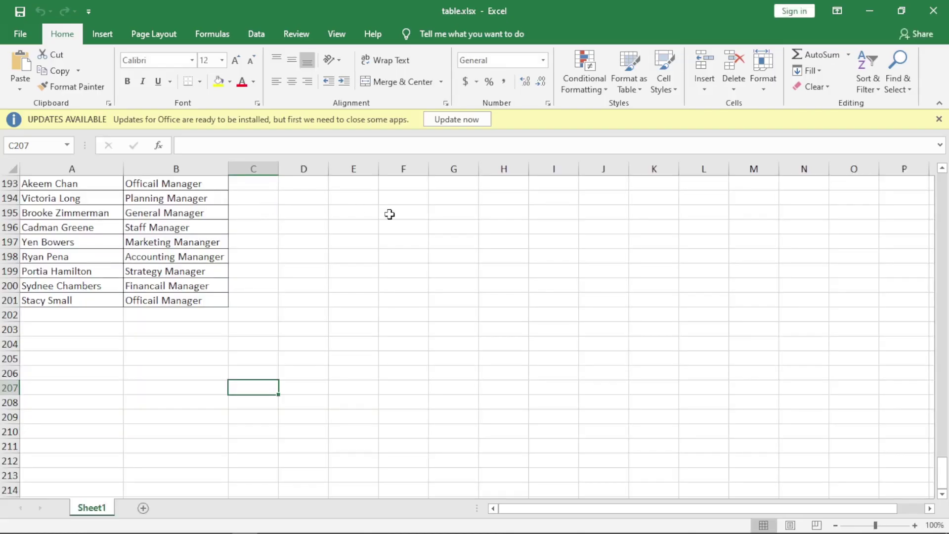
Dismiss Excel's Office update notice, select cell A1, and restore the window down
{"action": "left_click_drag", "start_coordinate": [942, 475], "coordinate": [942, 275]}
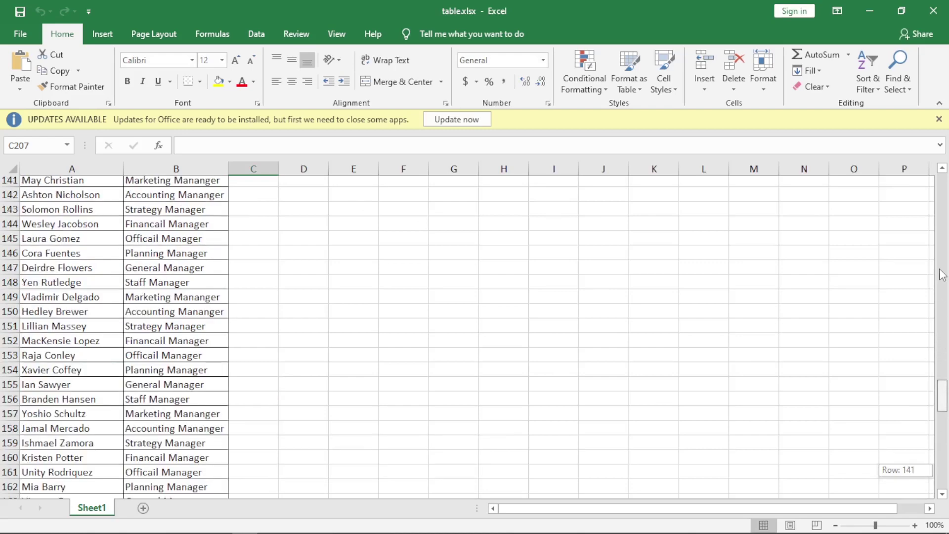
{"action": "left_click", "coordinate": [286, 314]}
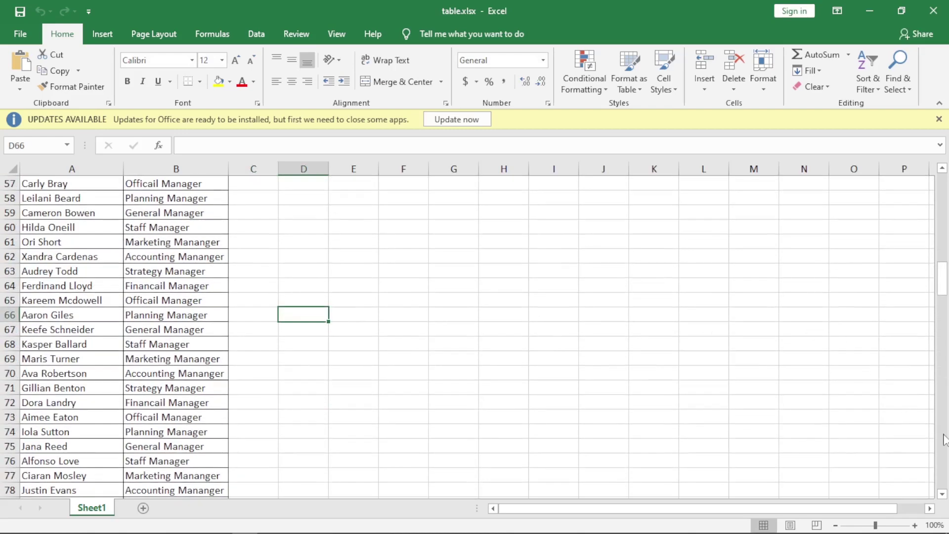
{"action": "left_click", "coordinate": [938, 119]}
{"action": "left_click_drag", "start_coordinate": [943, 269], "coordinate": [944, 157]}
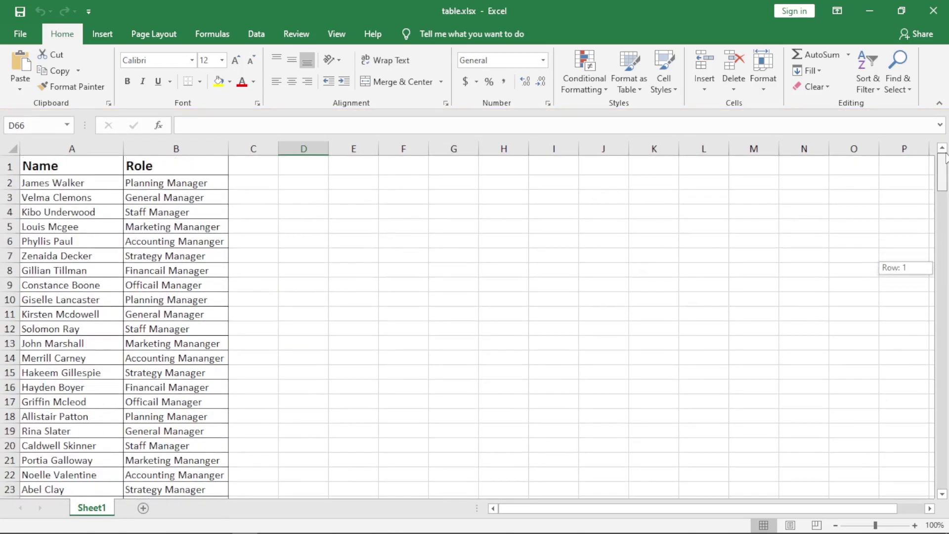
{"action": "left_click", "coordinate": [67, 174]}
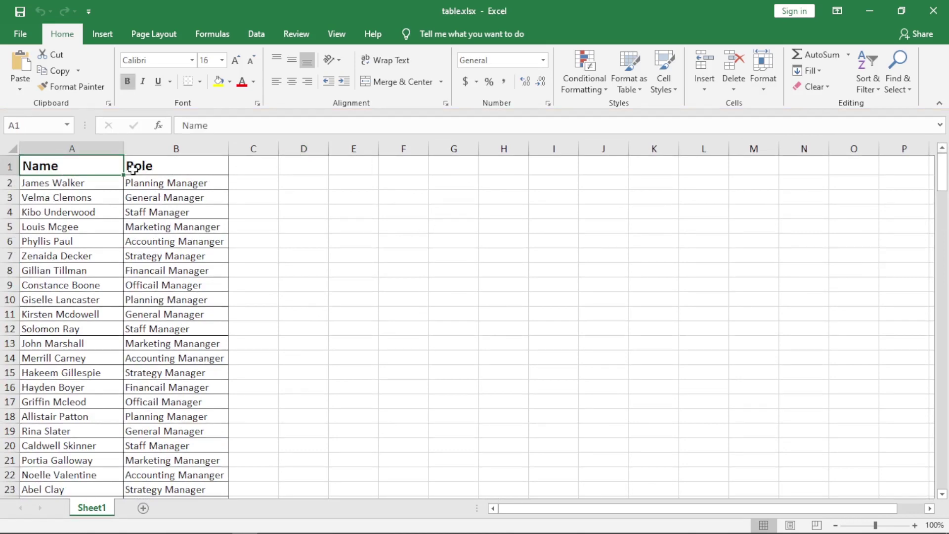
{"action": "left_click", "coordinate": [901, 10]}
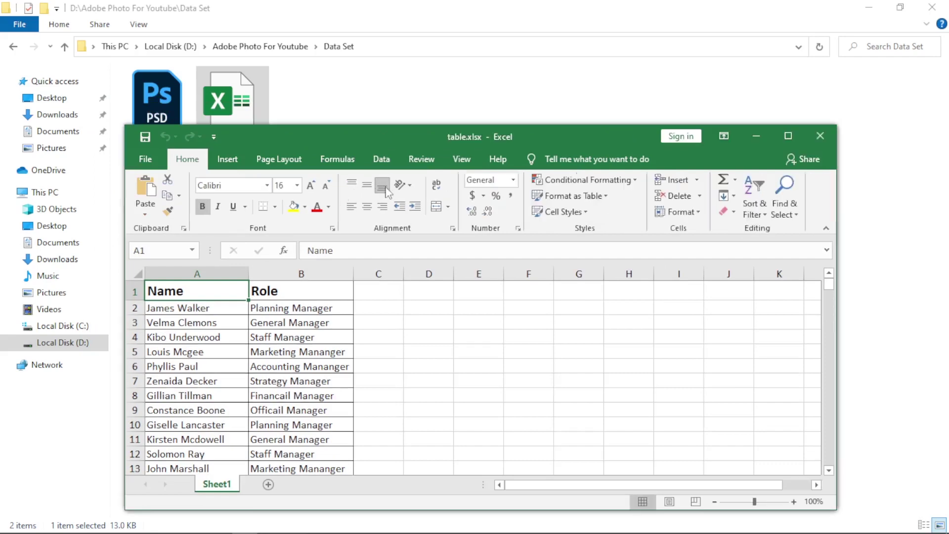
Place the table.xlsx window over Photoshop and narrow it so the layer panels stay visible
{"action": "left_click_drag", "start_coordinate": [396, 131], "coordinate": [532, 81]}
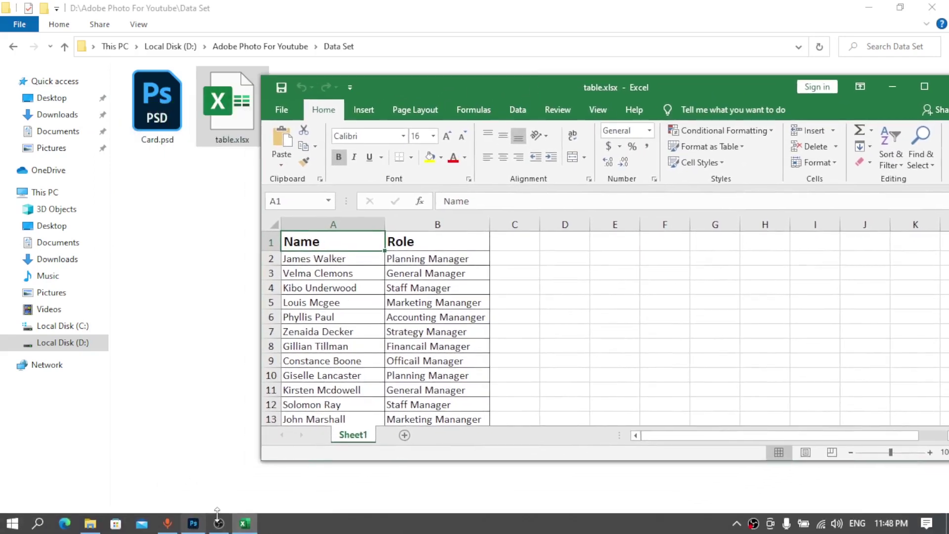
{"action": "left_click", "coordinate": [193, 523]}
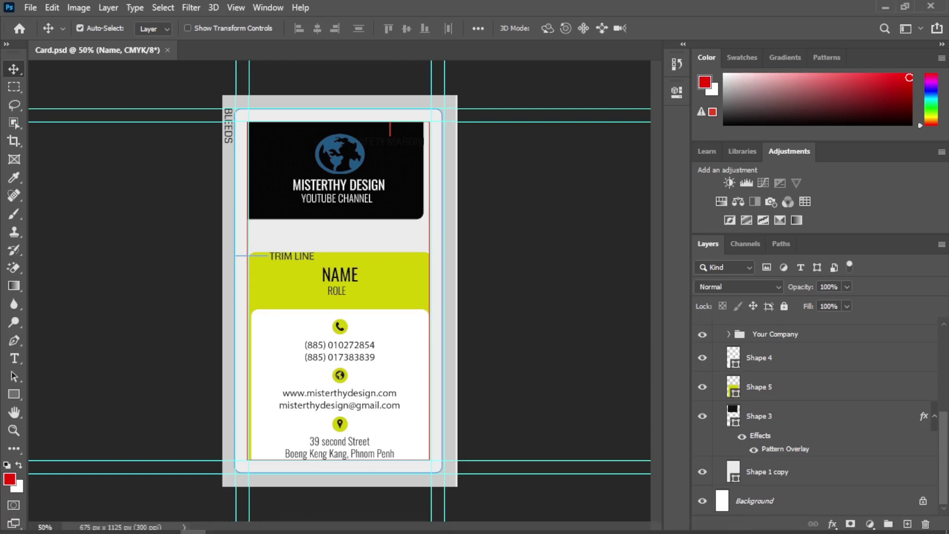
{"action": "left_click", "coordinate": [253, 526]}
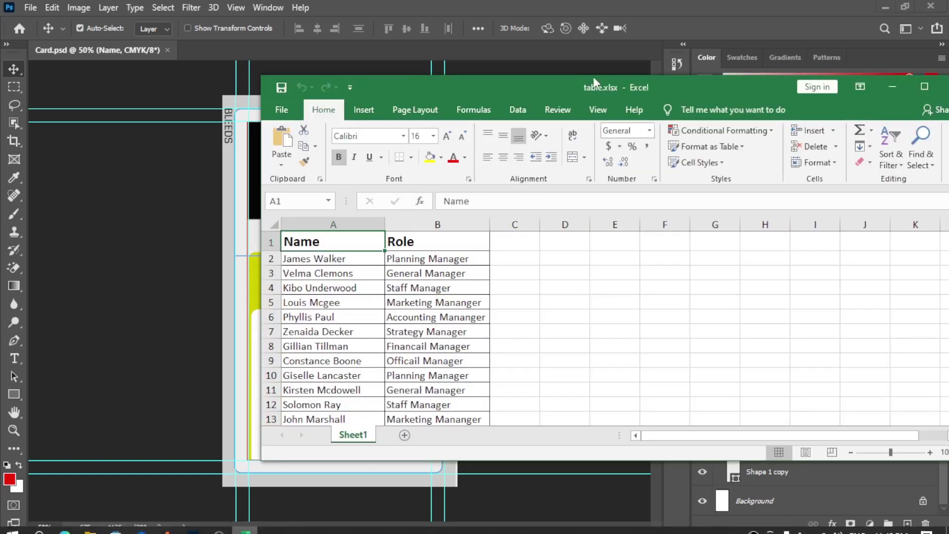
{"action": "mouse_move", "coordinate": [524, 95]}
{"action": "left_mouse_down"}
{"action": "mouse_move", "coordinate": [948, 182]}
{"action": "mouse_move", "coordinate": [262, 71]}
{"action": "left_mouse_up"}
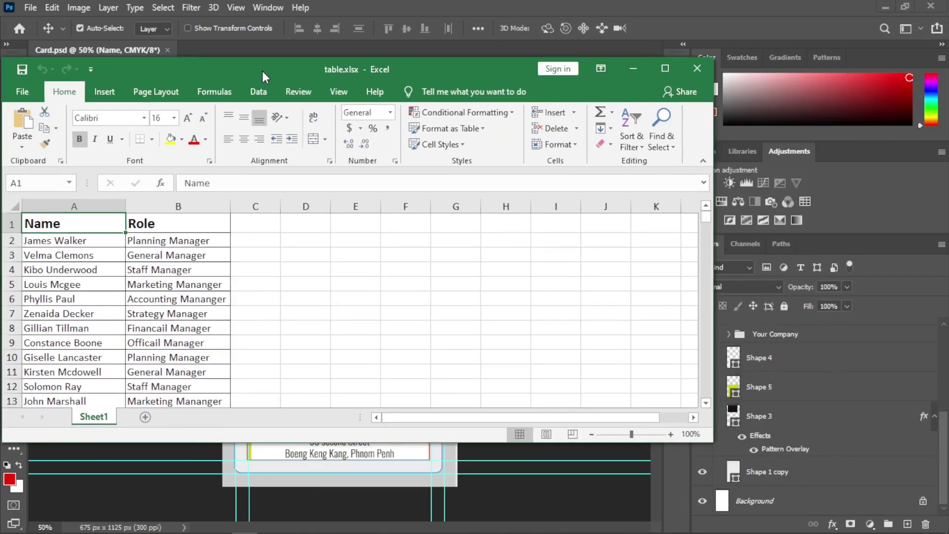
{"action": "left_click_drag", "start_coordinate": [262, 70], "coordinate": [284, 70]}
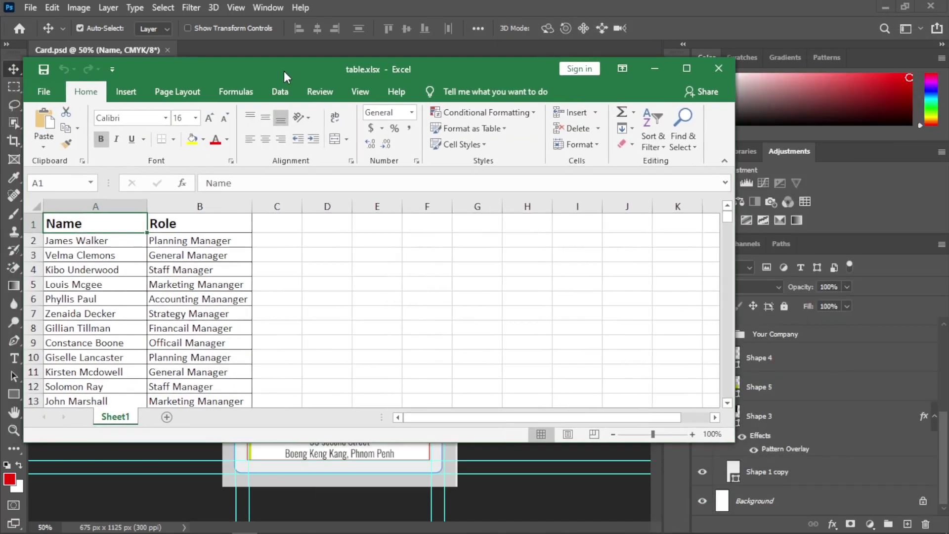
{"action": "left_click_drag", "start_coordinate": [735, 299], "coordinate": [493, 298]}
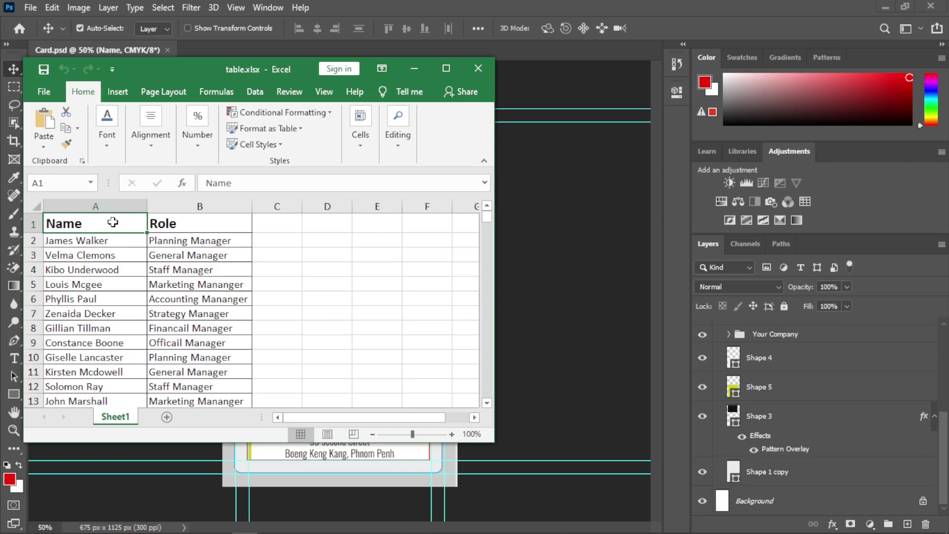
Compare the Name header in A1 with the card's Name and Role text layers
{"action": "double_click", "coordinate": [105, 222]}
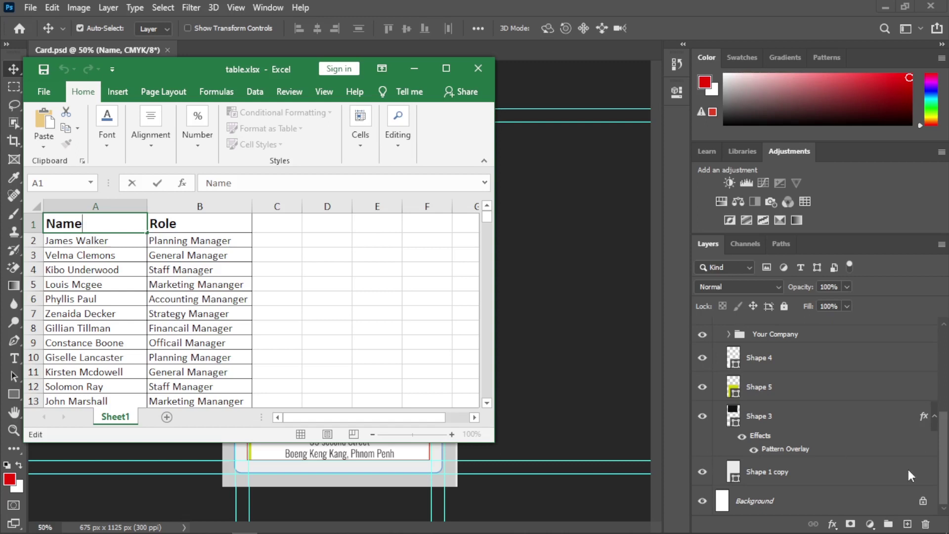
{"action": "left_click", "coordinate": [942, 469]}
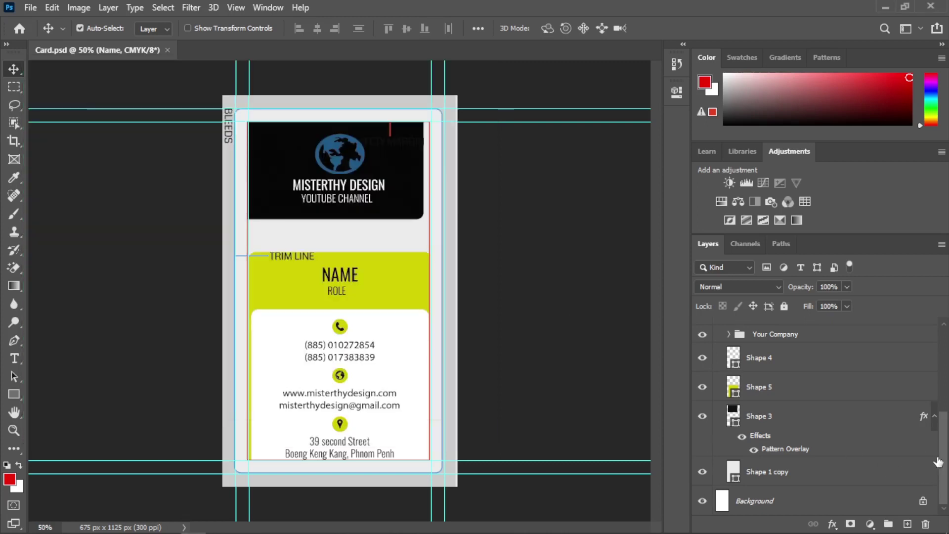
{"action": "scroll", "coordinate": [786, 430], "scroll_direction": "up", "scroll_amount": 2}
{"action": "scroll", "coordinate": [786, 430], "scroll_direction": "up", "scroll_amount": 3}
{"action": "scroll", "coordinate": [786, 430], "scroll_direction": "up", "scroll_amount": 1}
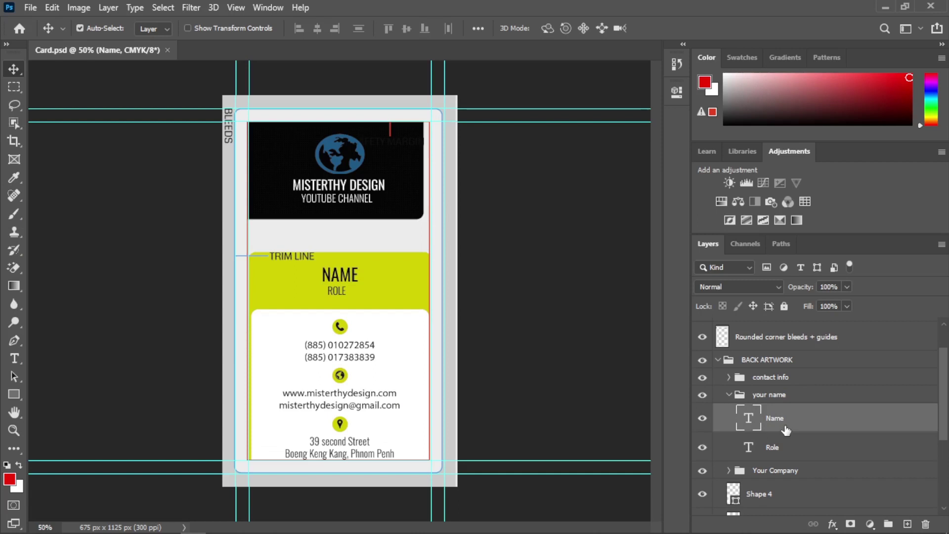
{"action": "mouse_move", "coordinate": [256, 525]}
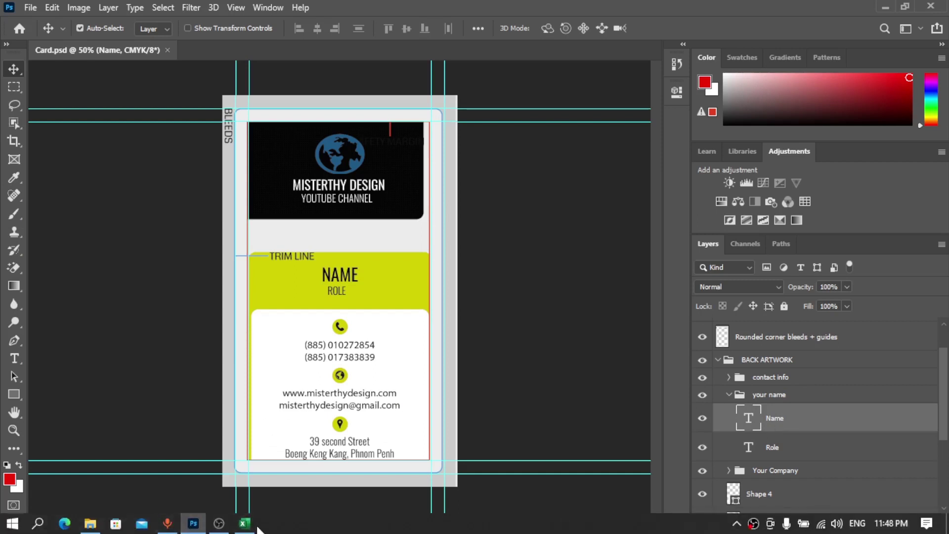
{"action": "left_click", "coordinate": [244, 523]}
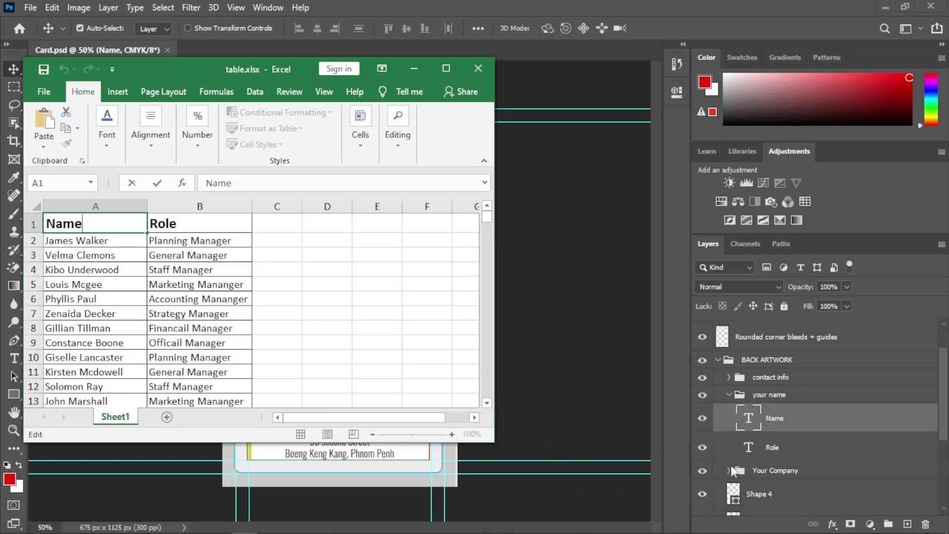
{"action": "left_click", "coordinate": [801, 455]}
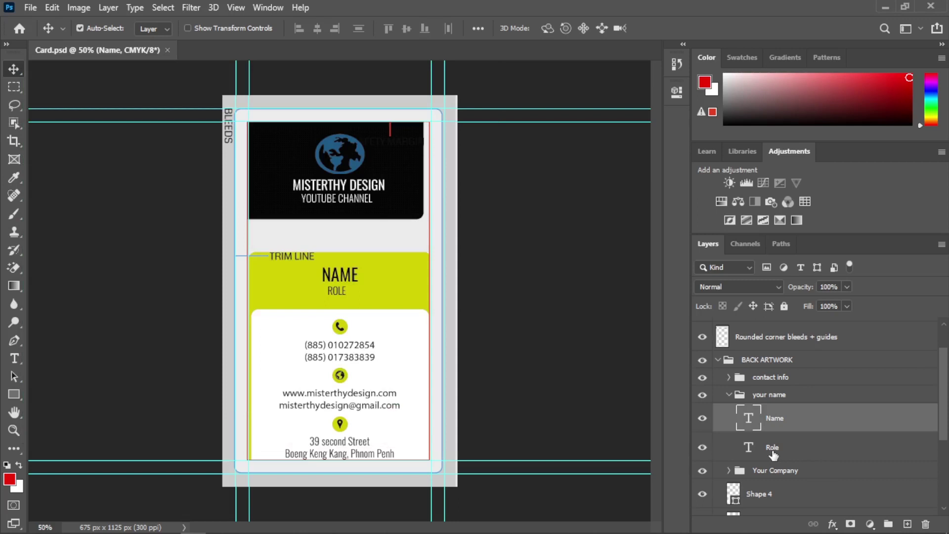
{"action": "left_click", "coordinate": [773, 451]}
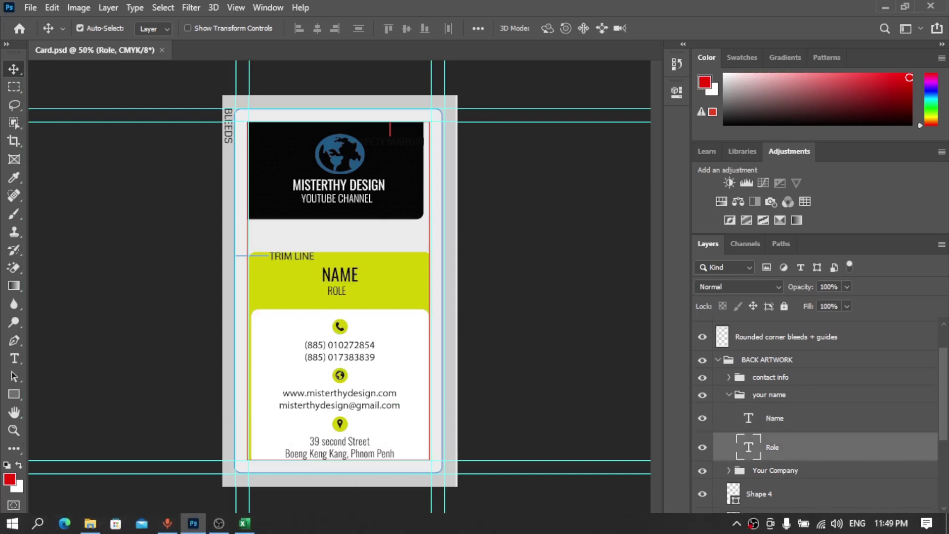
In Excel, check the Role header in B1, select B2:B7, and maximize the window
{"action": "left_click", "coordinate": [245, 524]}
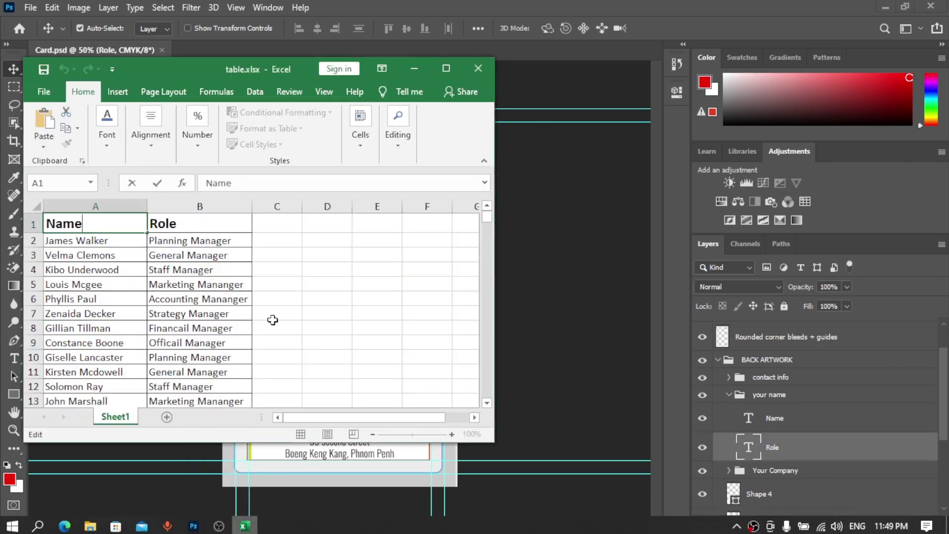
{"action": "left_click", "coordinate": [186, 224]}
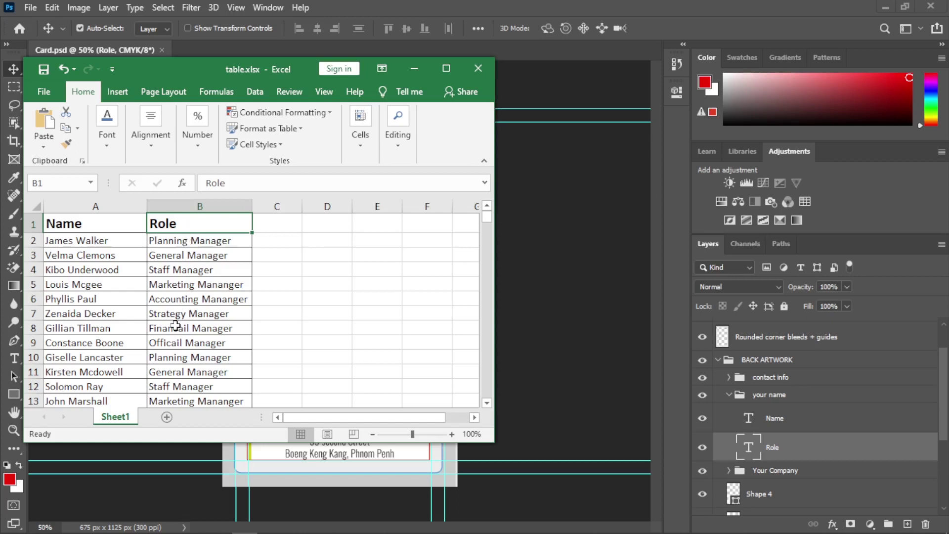
{"action": "left_click_drag", "start_coordinate": [196, 241], "coordinate": [197, 314]}
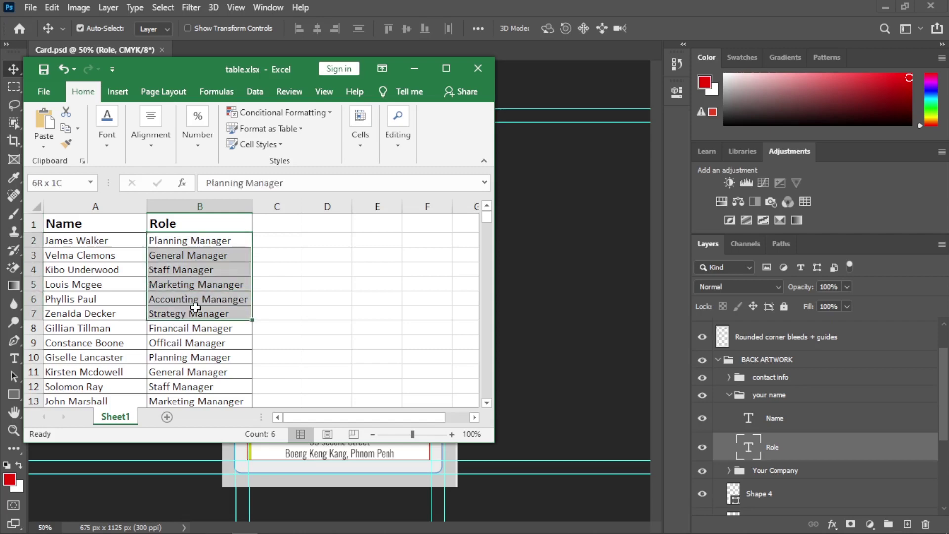
{"action": "left_click", "coordinate": [447, 71]}
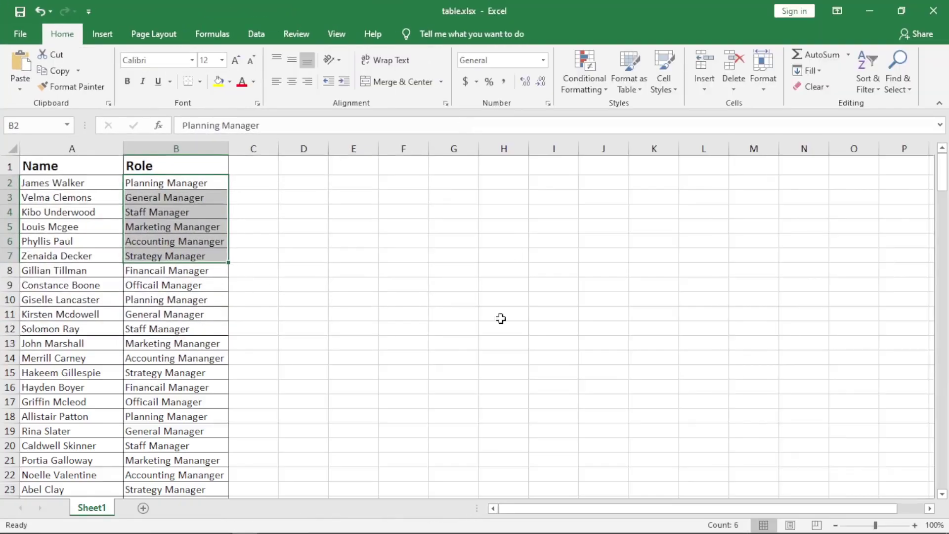
Select the names and roles in rows 101 through 201 (A101:B201)
{"action": "left_click", "coordinate": [334, 309]}
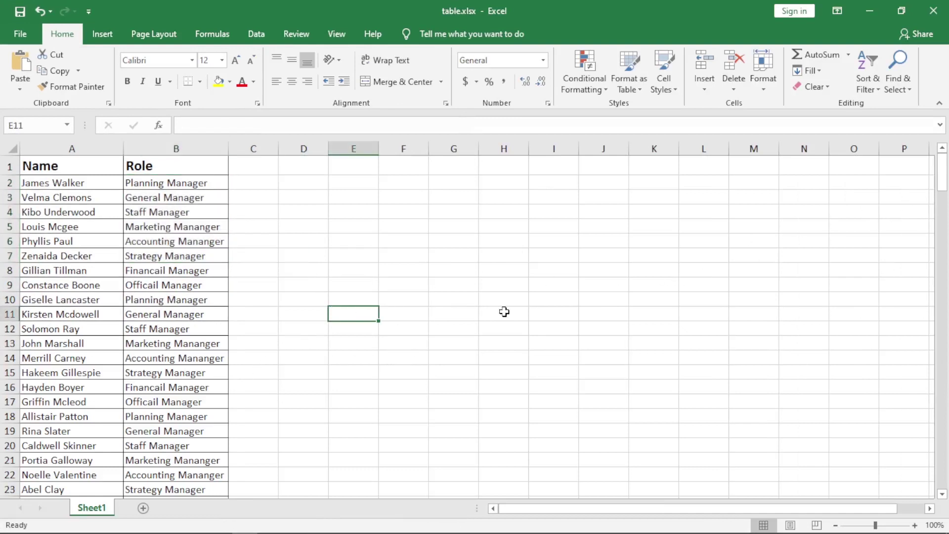
{"action": "mouse_move", "coordinate": [944, 190]}
{"action": "left_mouse_down"}
{"action": "mouse_move", "coordinate": [944, 394]}
{"action": "mouse_move", "coordinate": [944, 332]}
{"action": "left_mouse_up"}
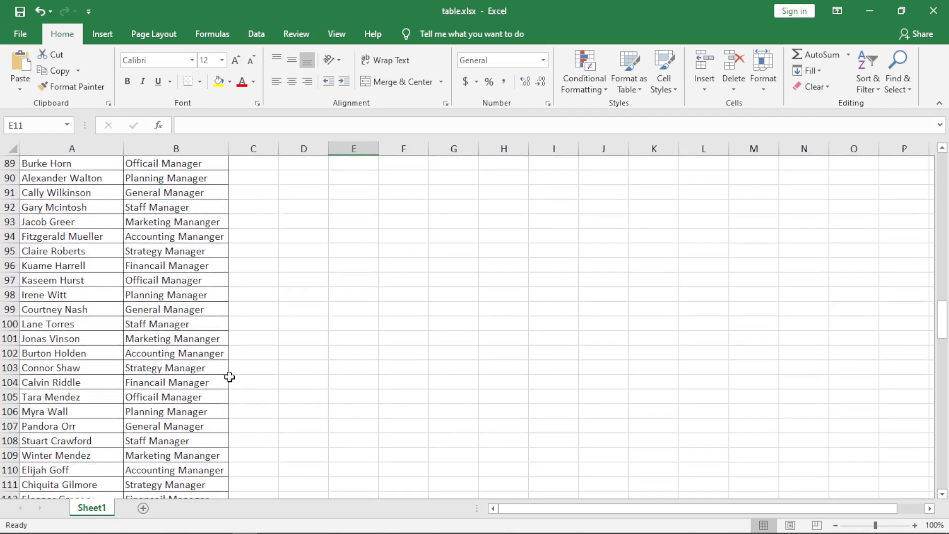
{"action": "left_click", "coordinate": [37, 341]}
{"action": "mouse_move", "coordinate": [47, 342]}
{"action": "left_mouse_down"}
{"action": "mouse_move", "coordinate": [211, 529]}
{"action": "mouse_move", "coordinate": [208, 213]}
{"action": "left_mouse_up"}
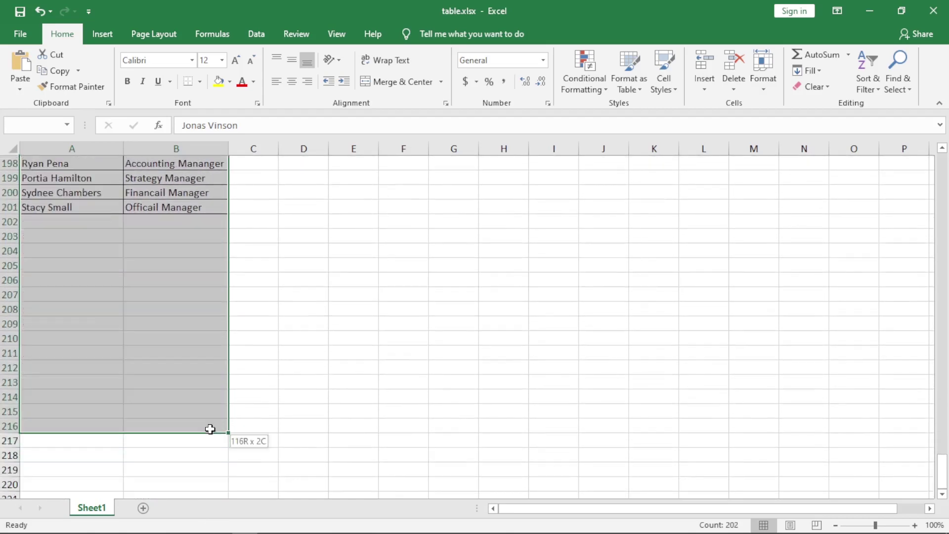
{"action": "left_click_drag", "start_coordinate": [208, 213], "coordinate": [208, 213]}
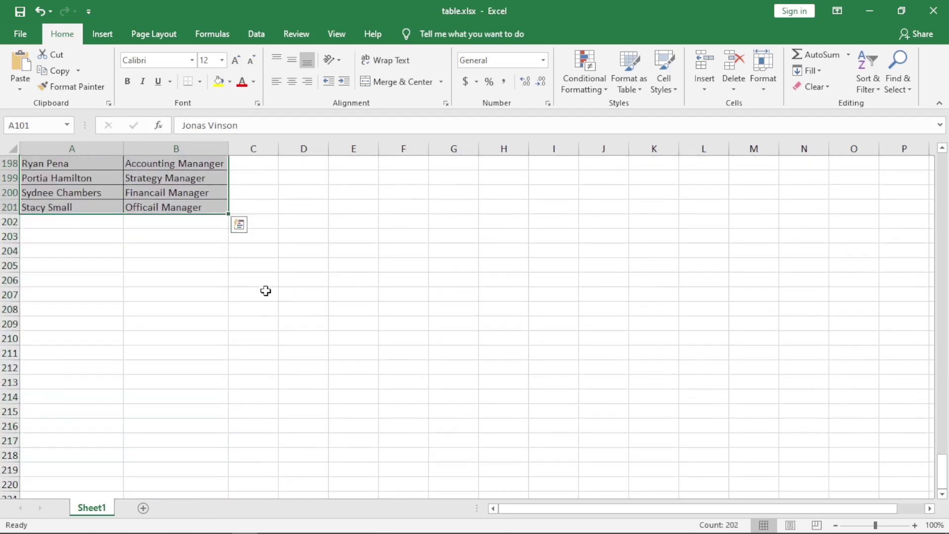
Confirm row 100 is now the last filled row and return to the top of the sheet
{"action": "scroll", "coordinate": [265, 291], "scroll_direction": "up", "scroll_amount": 20}
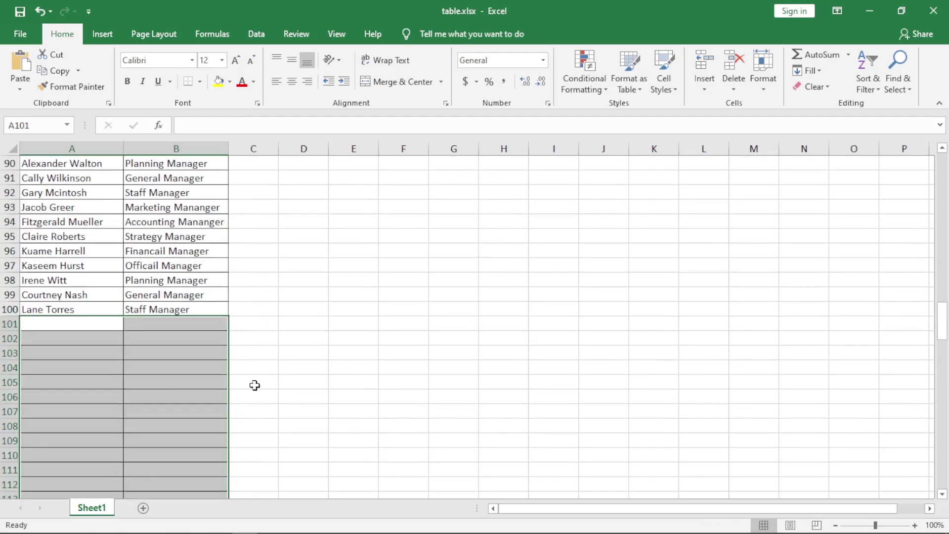
{"action": "left_click", "coordinate": [151, 392]}
{"action": "left_click", "coordinate": [50, 337]}
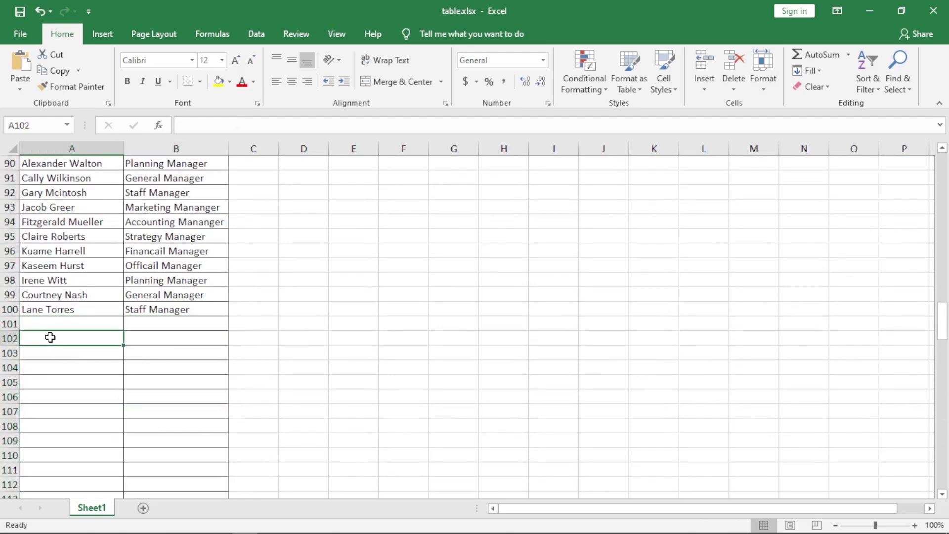
{"action": "left_click", "coordinate": [10, 309]}
{"action": "left_click", "coordinate": [314, 355]}
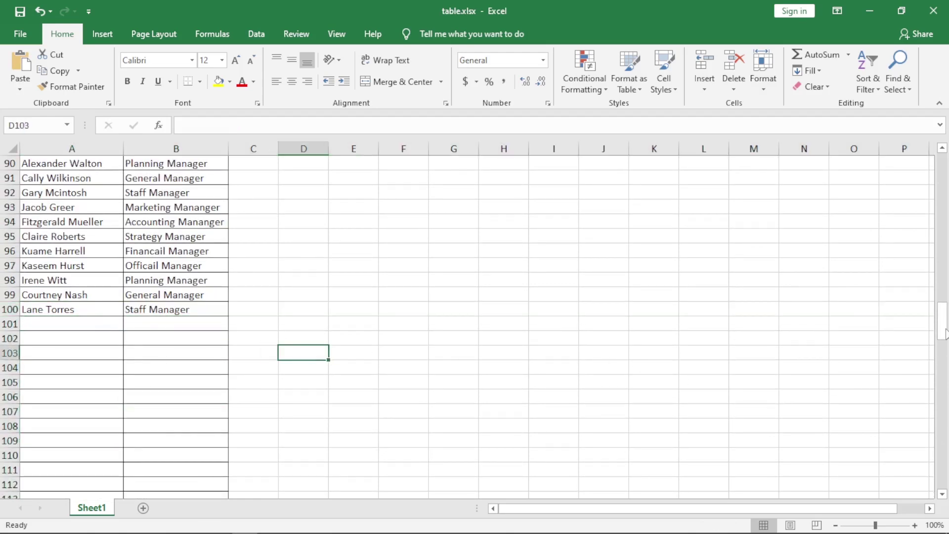
{"action": "left_click_drag", "start_coordinate": [942, 321], "coordinate": [942, 164]}
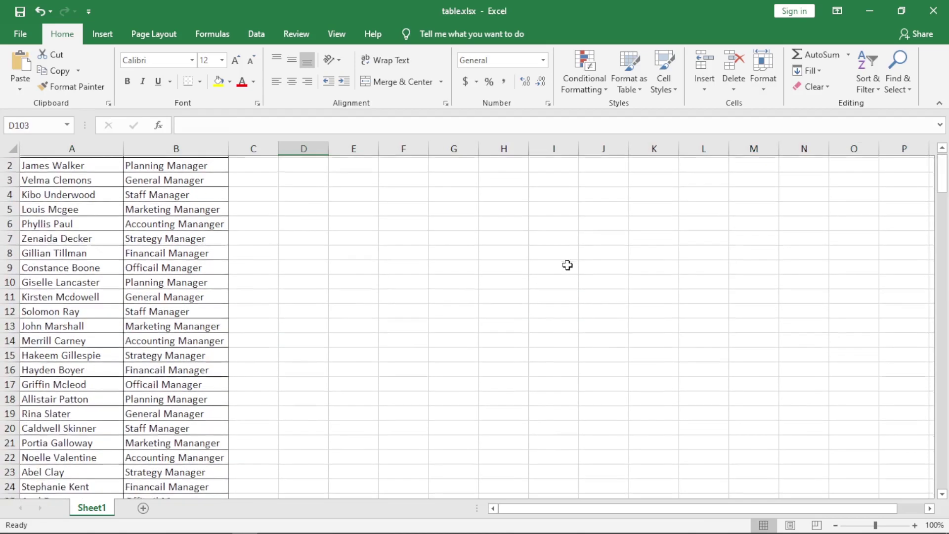
{"action": "scroll", "coordinate": [586, 300], "scroll_direction": "up", "scroll_amount": 1}
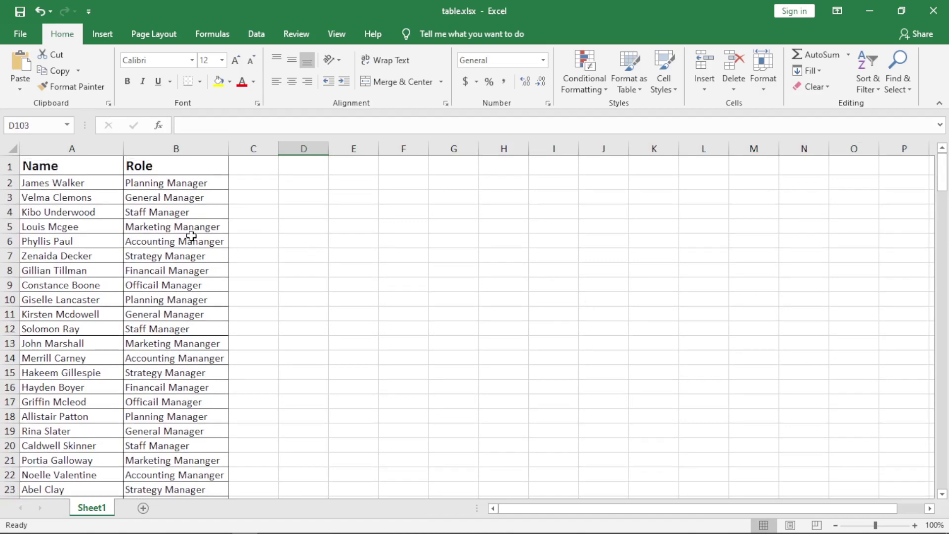
Start Save As into the Data Set folder with type CSV (Comma delimited)
{"action": "left_click", "coordinate": [22, 32]}
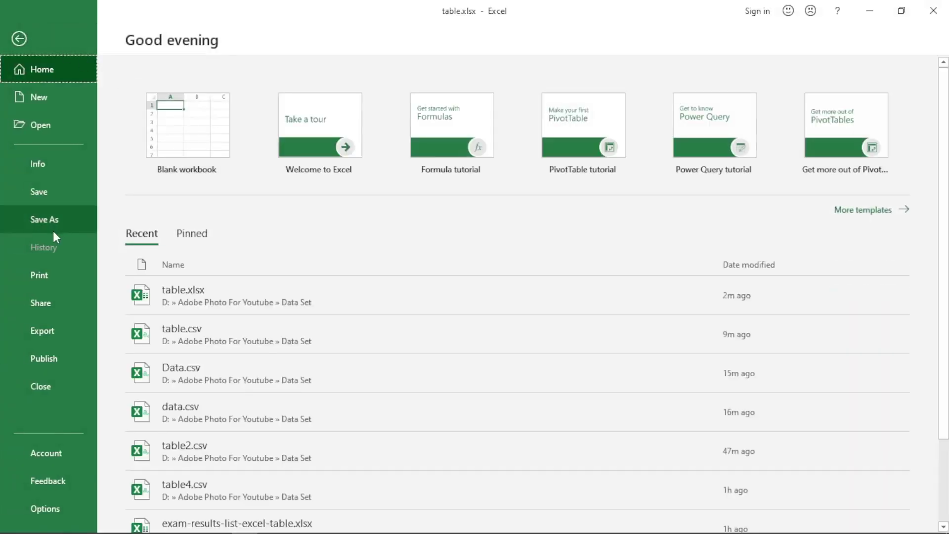
{"action": "left_click", "coordinate": [36, 219]}
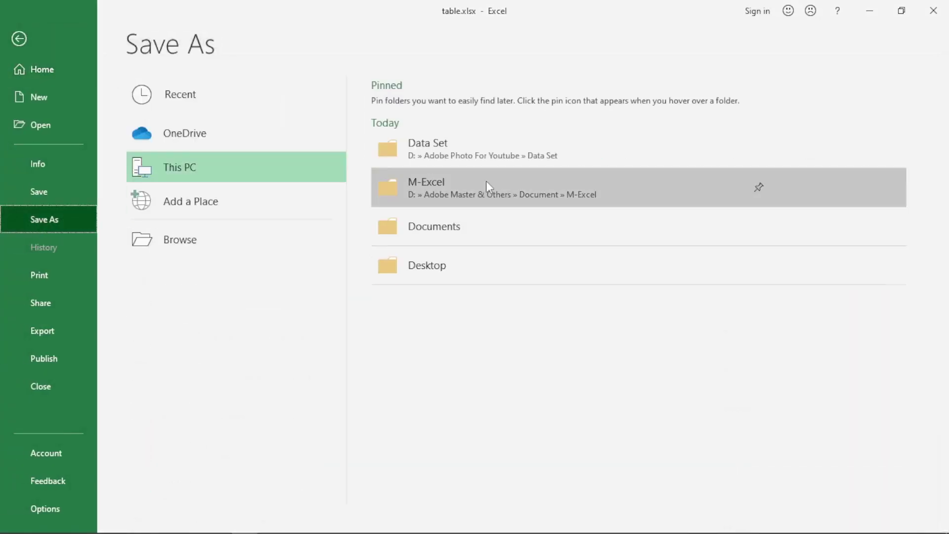
{"action": "left_click", "coordinate": [499, 147]}
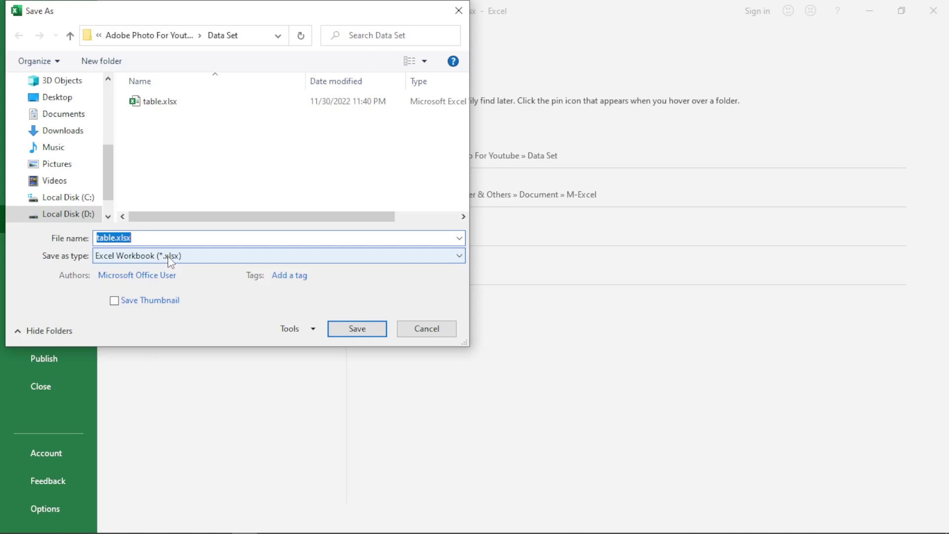
{"action": "left_click", "coordinate": [170, 255]}
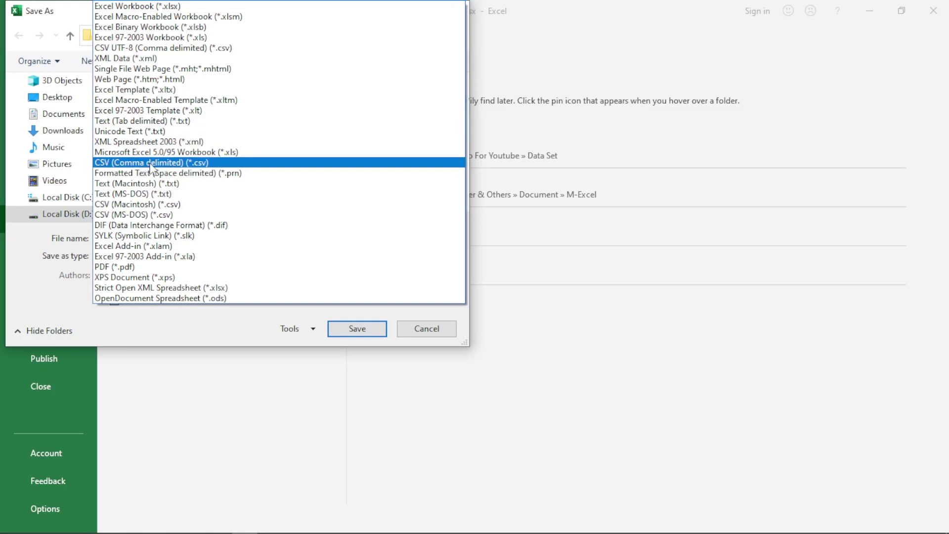
{"action": "left_click", "coordinate": [150, 168]}
Rename the file from table to Data and save it as Data.csv
{"action": "left_click", "coordinate": [123, 236]}
{"action": "double_click", "coordinate": [117, 238]}
{"action": "left_click", "coordinate": [117, 238]}
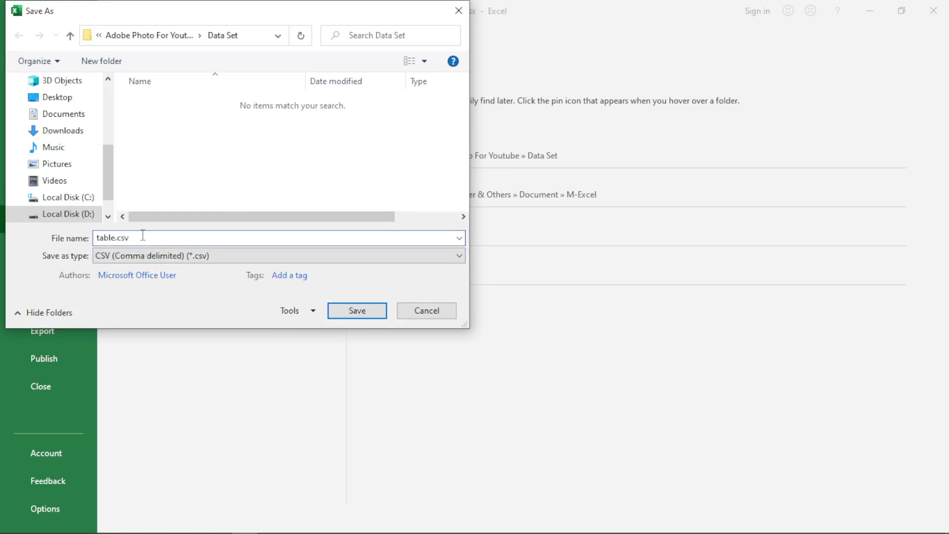
{"action": "key", "text": "BackSpace"}
{"action": "key", "text": "BackSpace"}
{"action": "key", "text": "BackSpace"}
{"action": "key", "text": "BackSpace"}
{"action": "key", "text": "BackSpace"}
{"action": "type", "text": "Data"}
{"action": "left_click", "coordinate": [358, 315]}
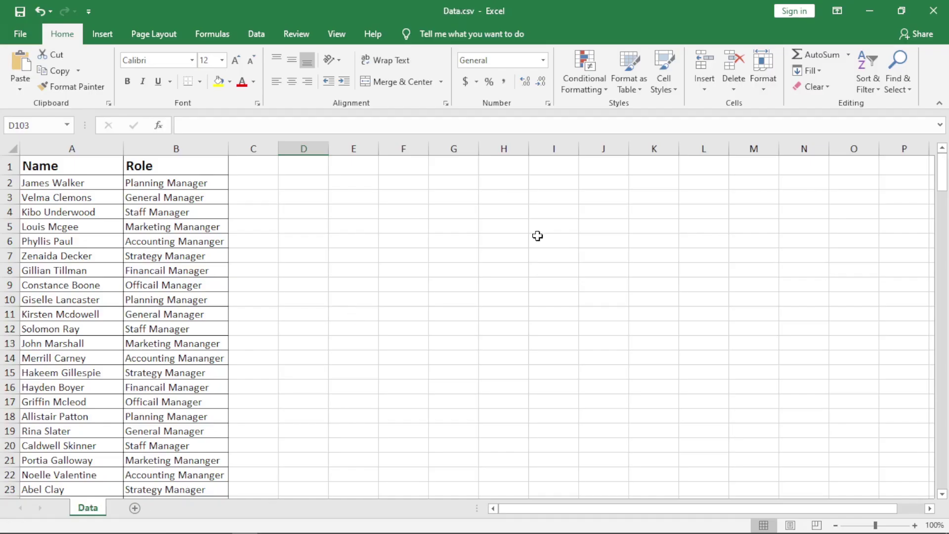
Close Excel and, in Photoshop, open Image > Variables > Define for Card.psd
{"action": "left_click", "coordinate": [934, 11]}
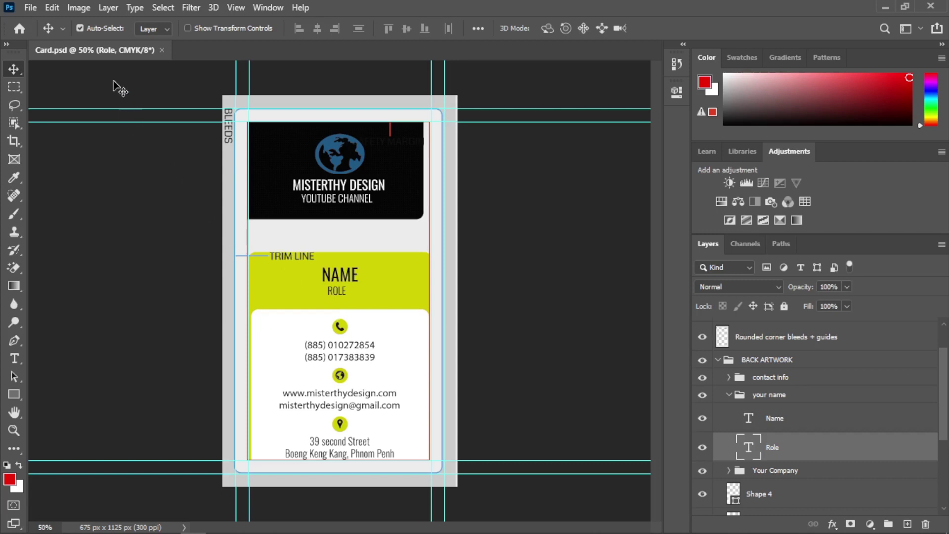
{"action": "left_click", "coordinate": [78, 8]}
{"action": "key", "text": "Left"}
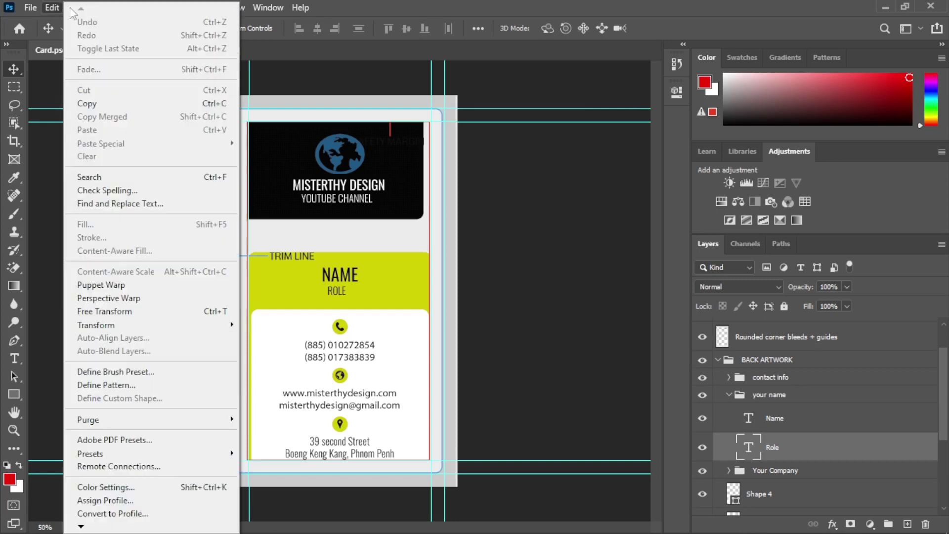
{"action": "left_click", "coordinate": [438, 5]}
{"action": "left_click", "coordinate": [78, 8]}
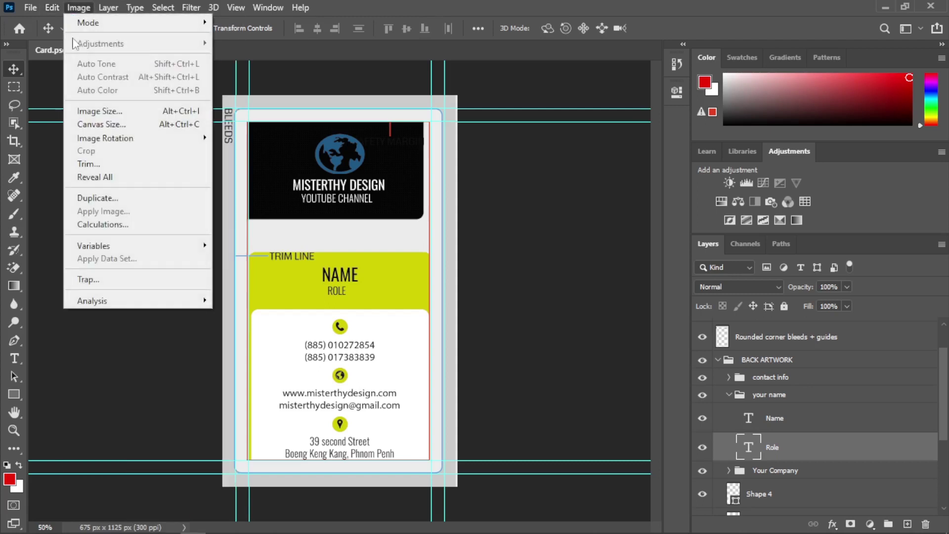
{"action": "mouse_move", "coordinate": [93, 246]}
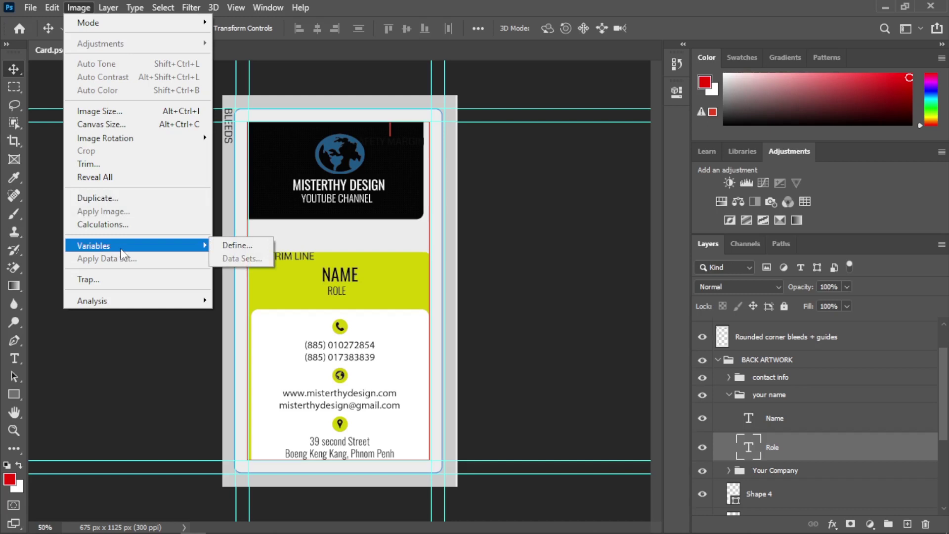
{"action": "left_click", "coordinate": [237, 245]}
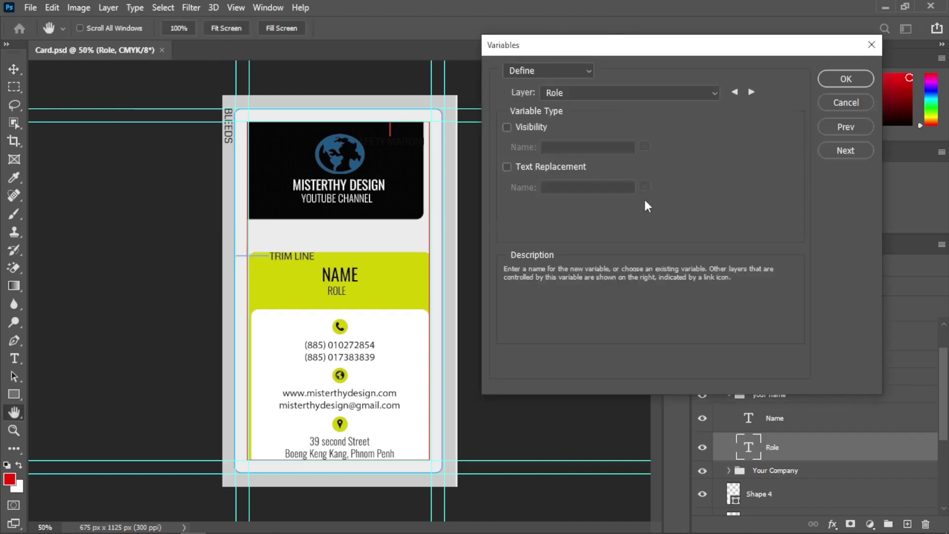
Give the Name text layer a Text Replacement variable named Name
{"action": "left_click", "coordinate": [715, 93]}
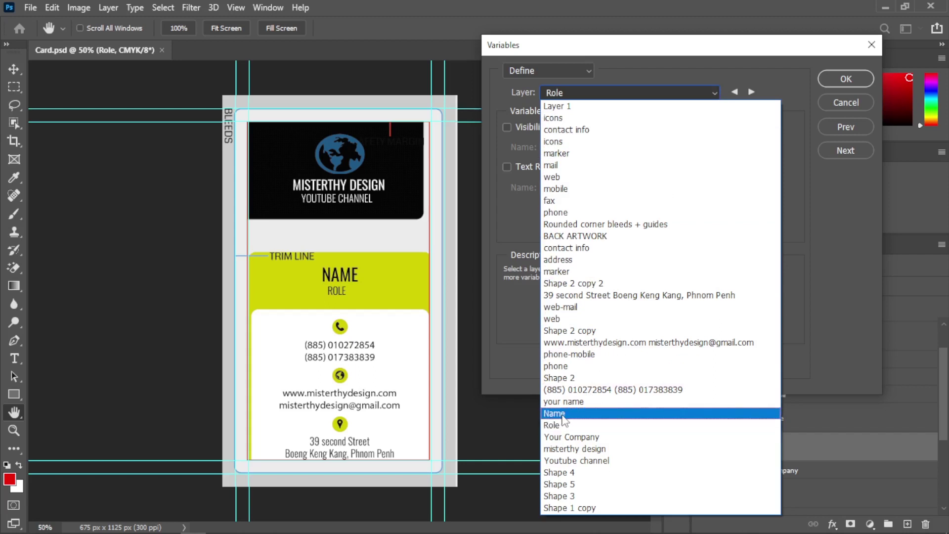
{"action": "left_click", "coordinate": [564, 415]}
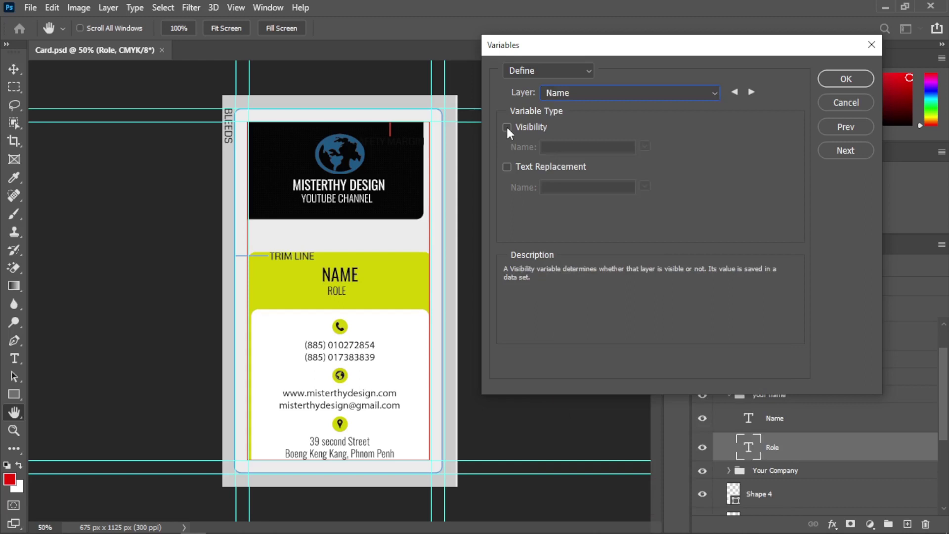
{"action": "left_click", "coordinate": [506, 168]}
{"action": "left_click", "coordinate": [610, 186]}
{"action": "left_click_drag", "start_coordinate": [610, 186], "coordinate": [529, 189]}
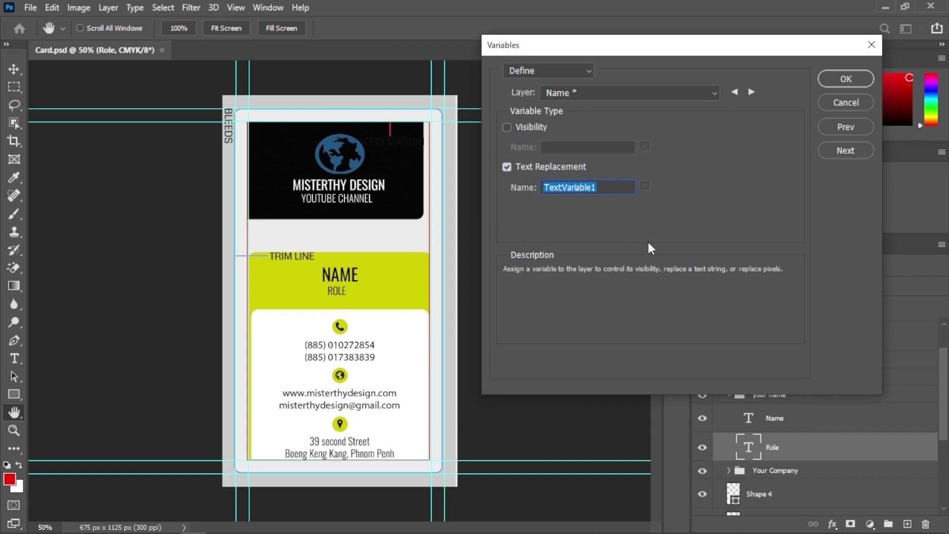
{"action": "type", "text": "Name"}
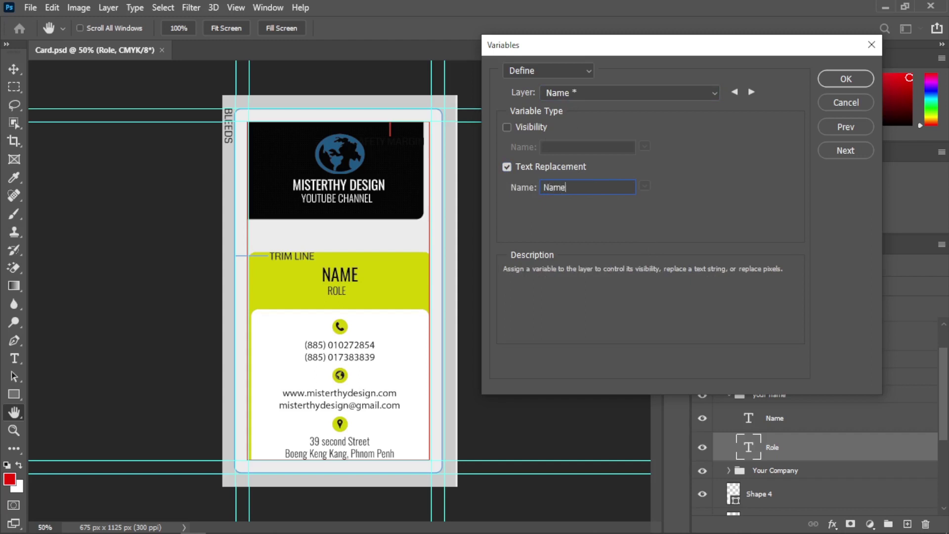
Give the Role text layer a Text Replacement variable named Role
{"action": "left_click", "coordinate": [713, 94]}
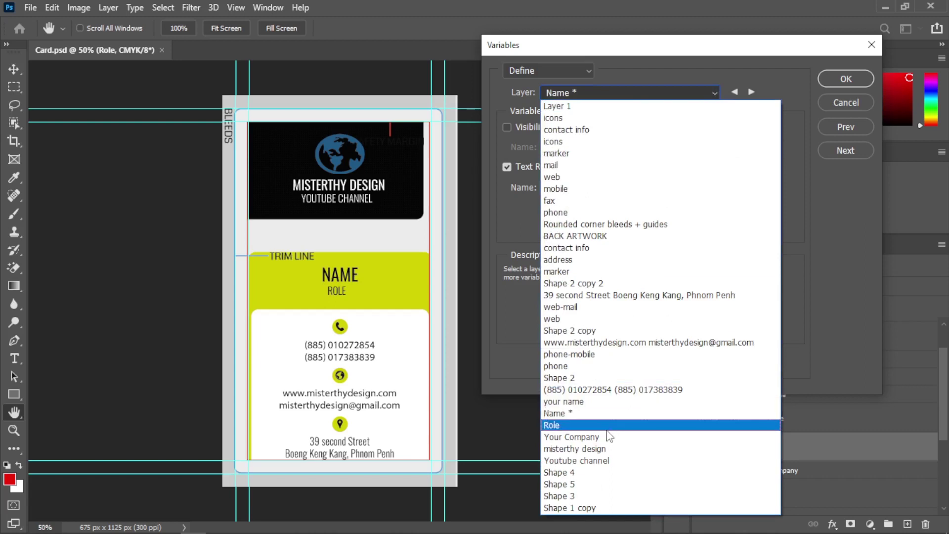
{"action": "left_click", "coordinate": [607, 428]}
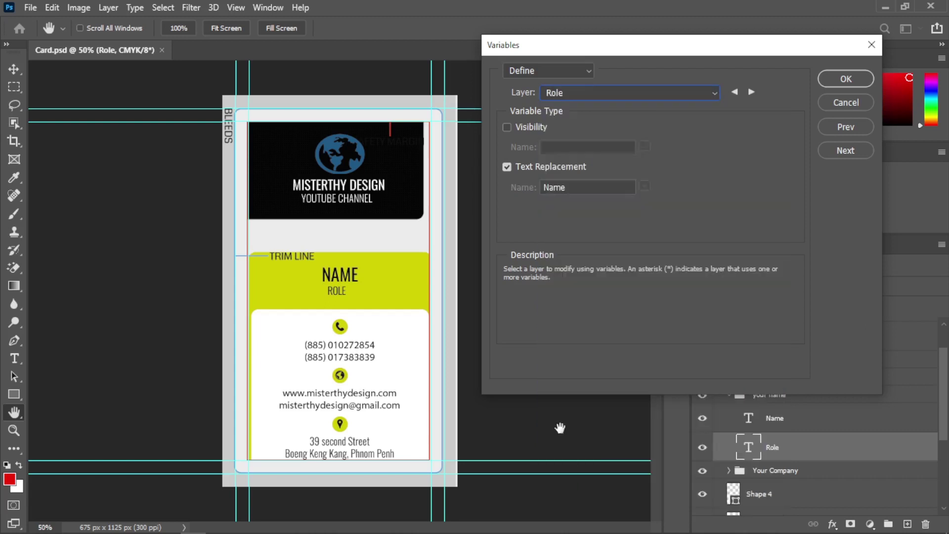
{"action": "left_click", "coordinate": [507, 167]}
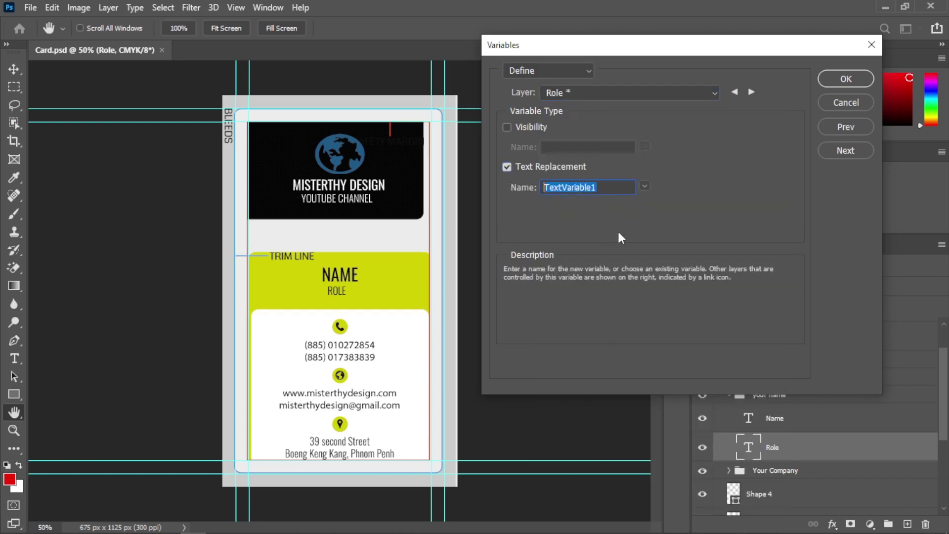
{"action": "type", "text": "Role"}
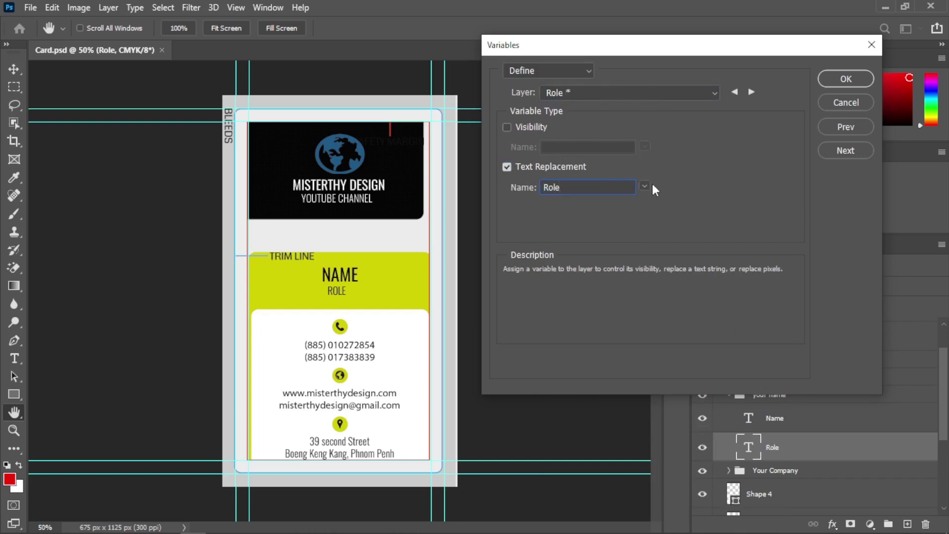
{"action": "left_click", "coordinate": [849, 155]}
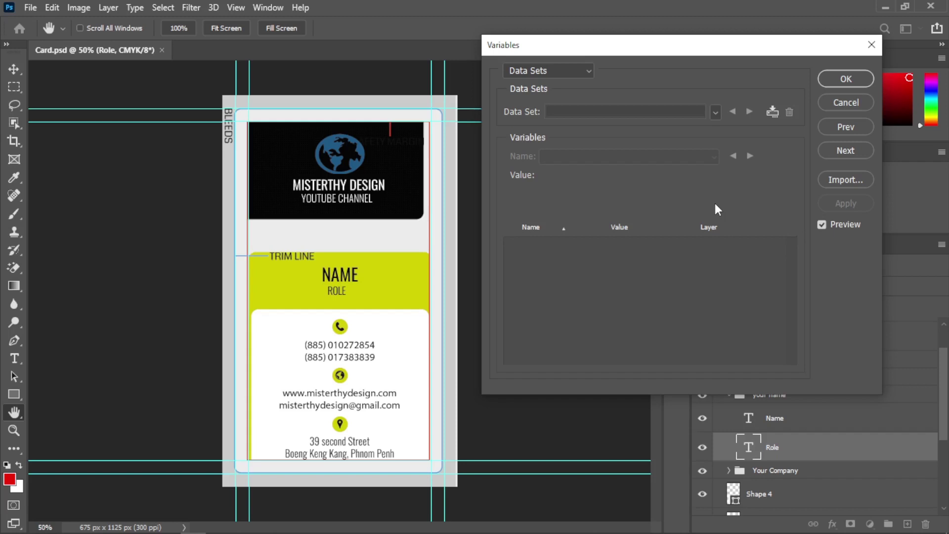
Start a data set import from table.csv and show its text encoding options
{"action": "left_click", "coordinate": [848, 182]}
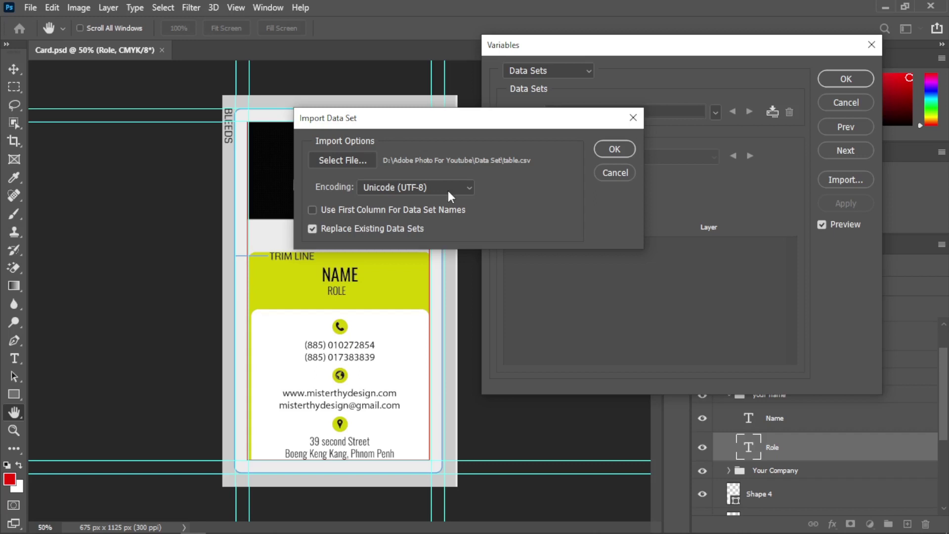
{"action": "left_click", "coordinate": [469, 191]}
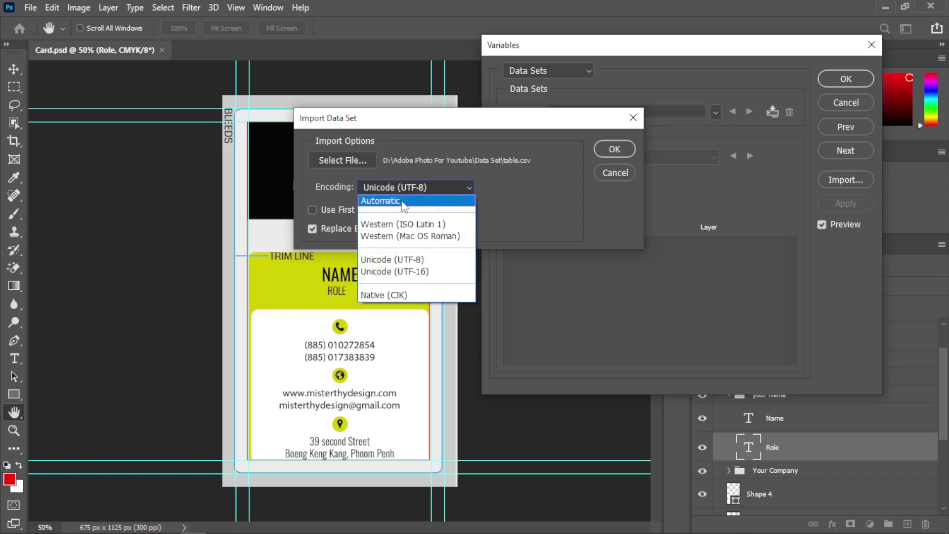
Switch the import encoding to Automatic, then back to Unicode (UTF-8)
{"action": "left_click", "coordinate": [403, 202]}
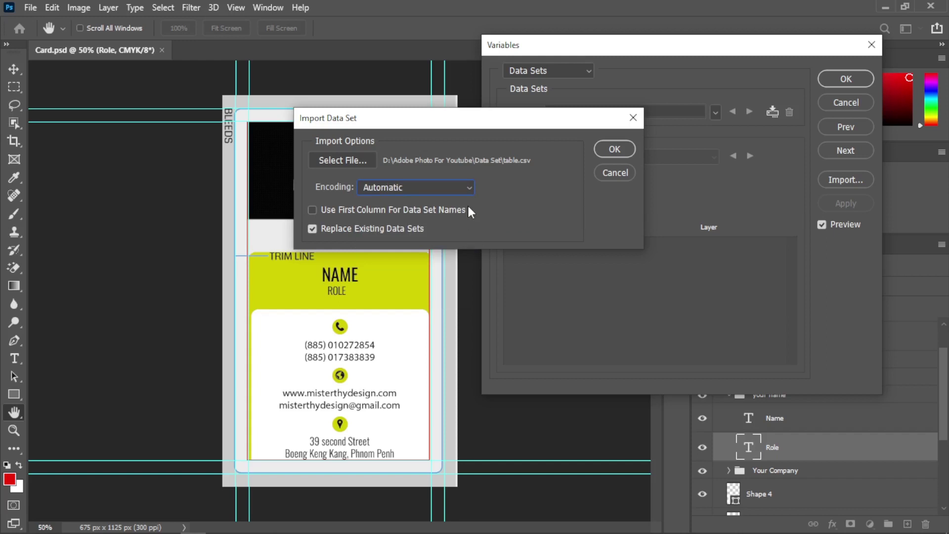
{"action": "left_click", "coordinate": [469, 188]}
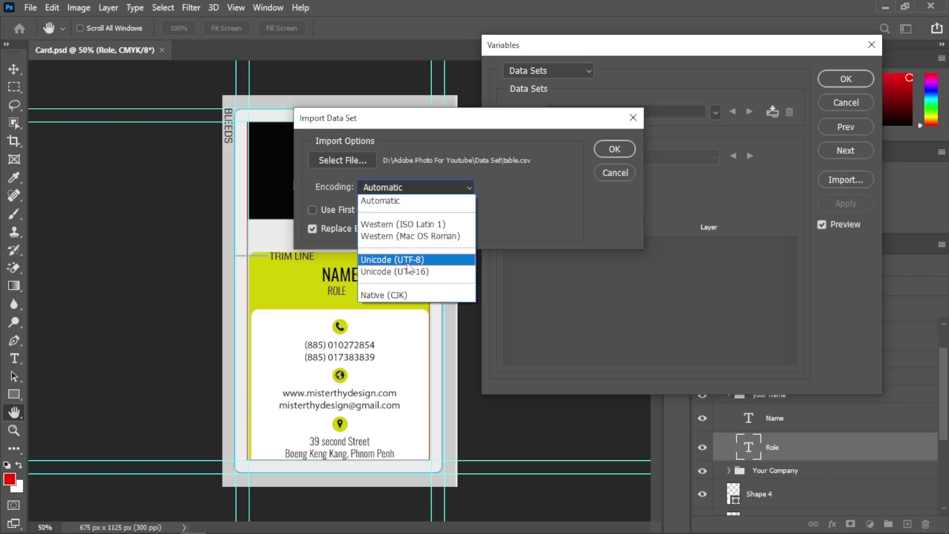
{"action": "left_click", "coordinate": [407, 262]}
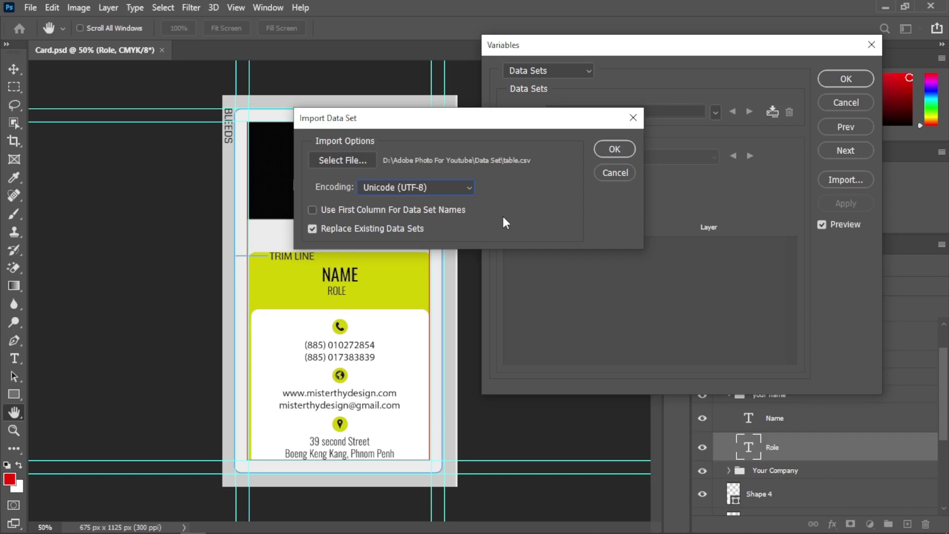
Choose Data.csv from the Data Set folder as the import file, filtered to CSV
{"action": "left_click", "coordinate": [335, 159]}
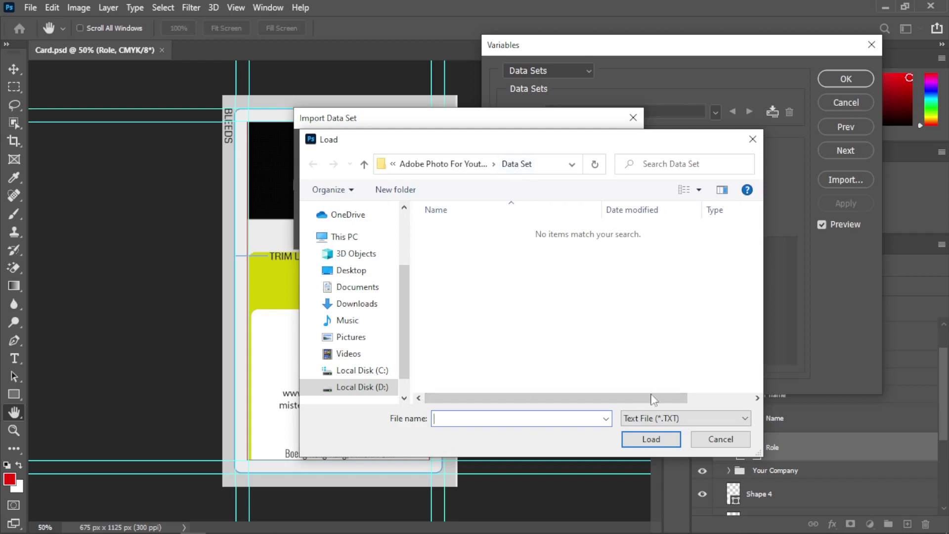
{"action": "left_click", "coordinate": [660, 417]}
{"action": "left_click", "coordinate": [646, 443]}
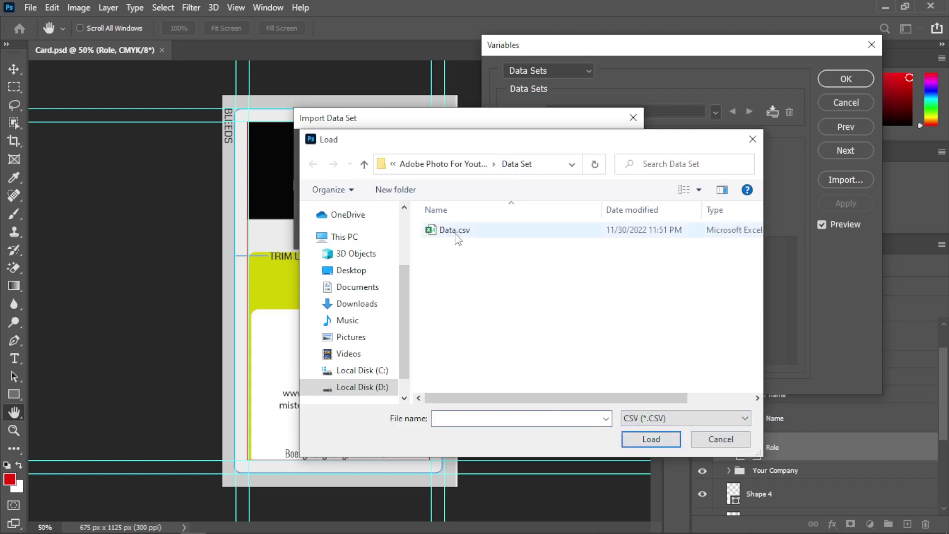
{"action": "mouse_move", "coordinate": [454, 230]}
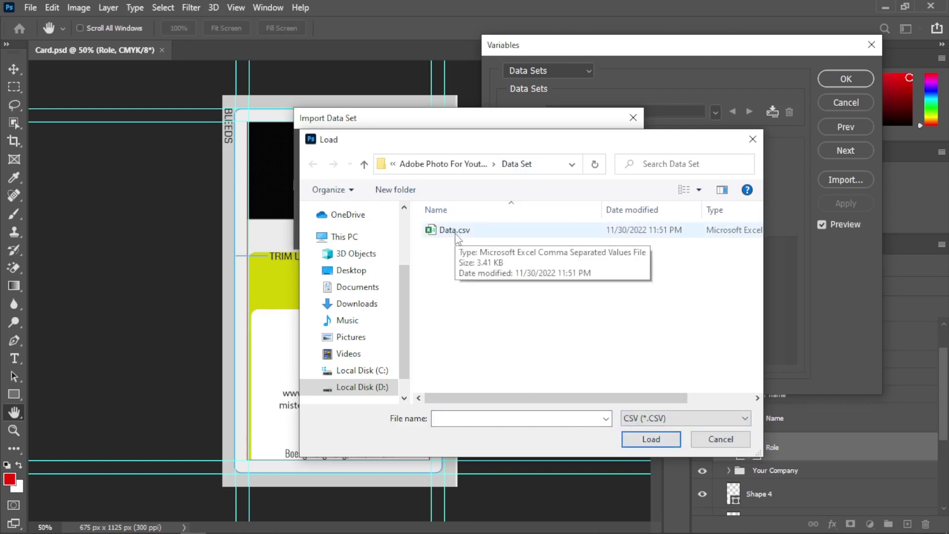
{"action": "left_click", "coordinate": [455, 230]}
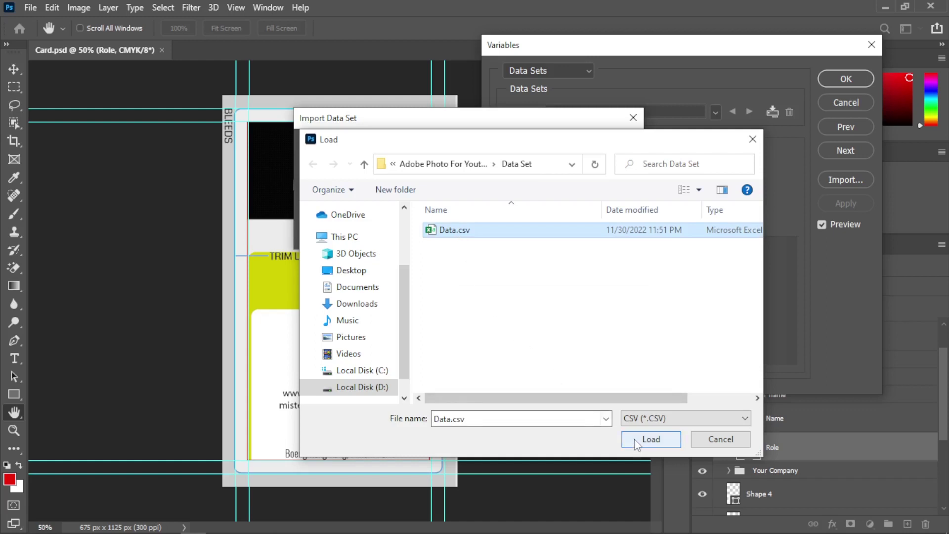
{"action": "left_click", "coordinate": [634, 438]}
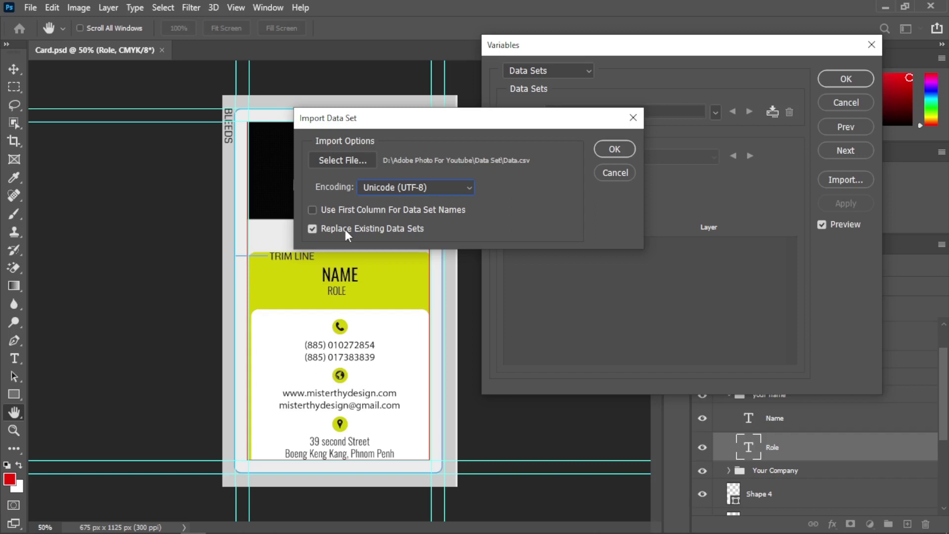
Attempt the Data.csv import, dismiss the parse error, and restart import with Automatic encoding
{"action": "left_click", "coordinate": [611, 149]}
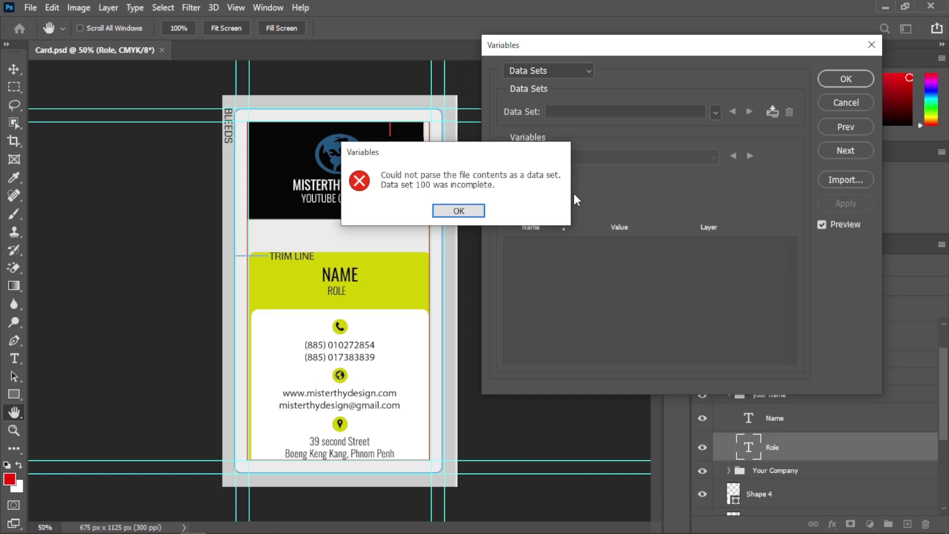
{"action": "left_click", "coordinate": [459, 210]}
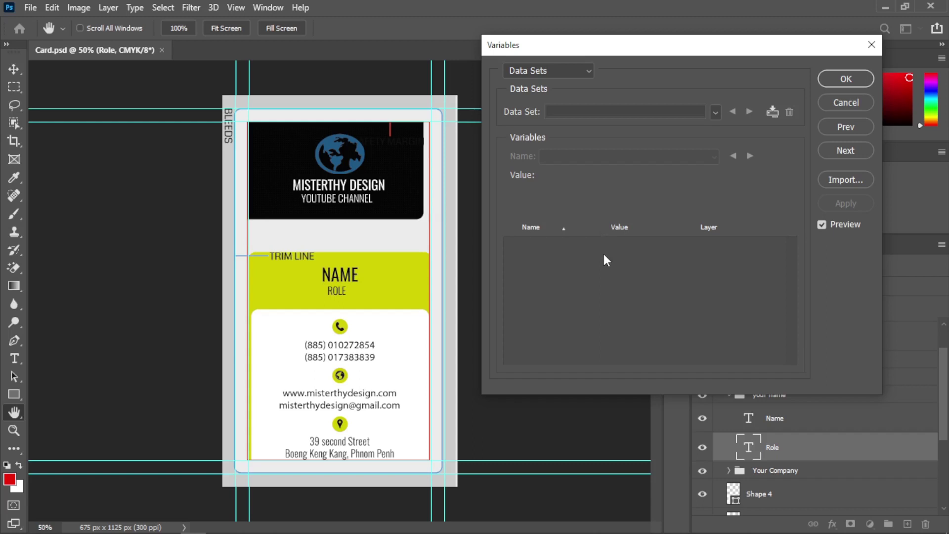
{"action": "left_click", "coordinate": [838, 181]}
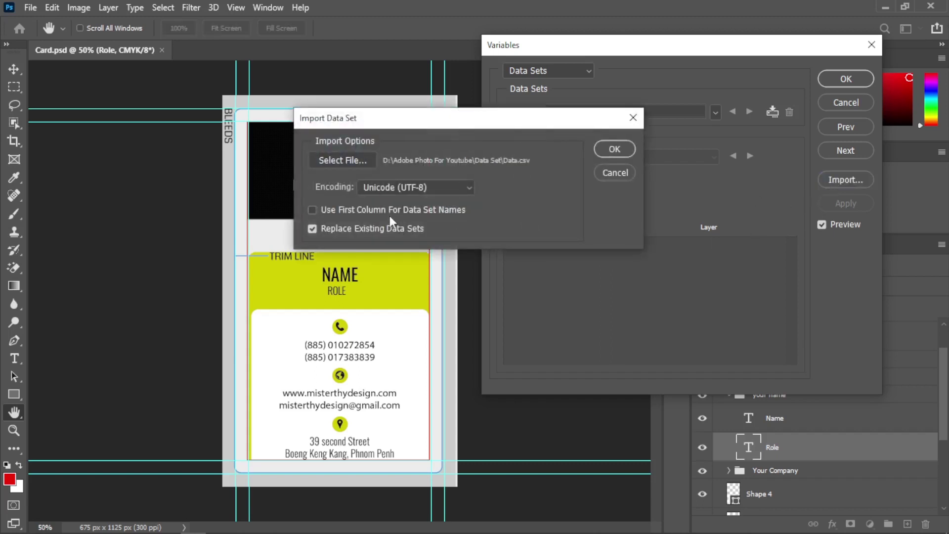
{"action": "left_click", "coordinate": [444, 190]}
{"action": "left_click", "coordinate": [402, 198]}
Reload Data.csv and retry the import, which fails again with the same parse error
{"action": "left_click", "coordinate": [346, 161]}
{"action": "left_click", "coordinate": [655, 419]}
{"action": "left_click", "coordinate": [645, 442]}
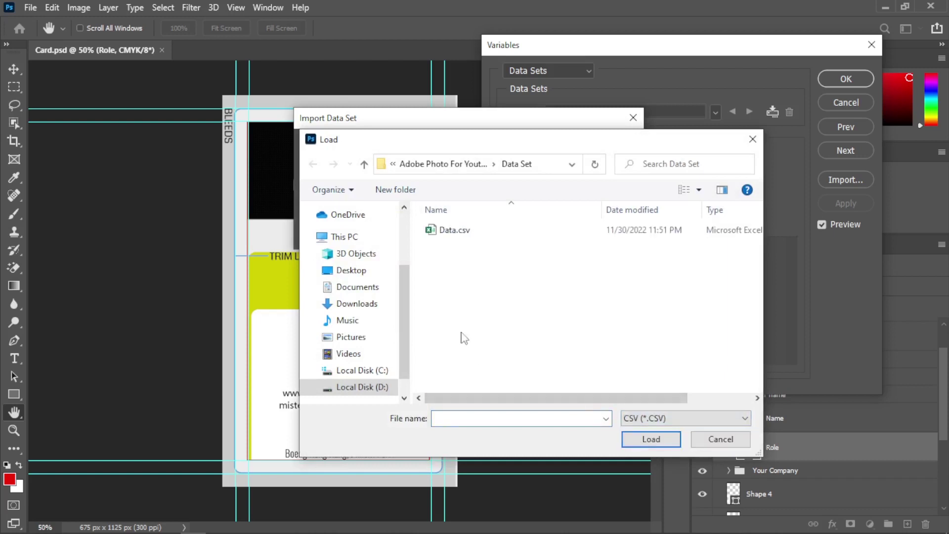
{"action": "left_click", "coordinate": [457, 232]}
{"action": "left_click", "coordinate": [643, 440]}
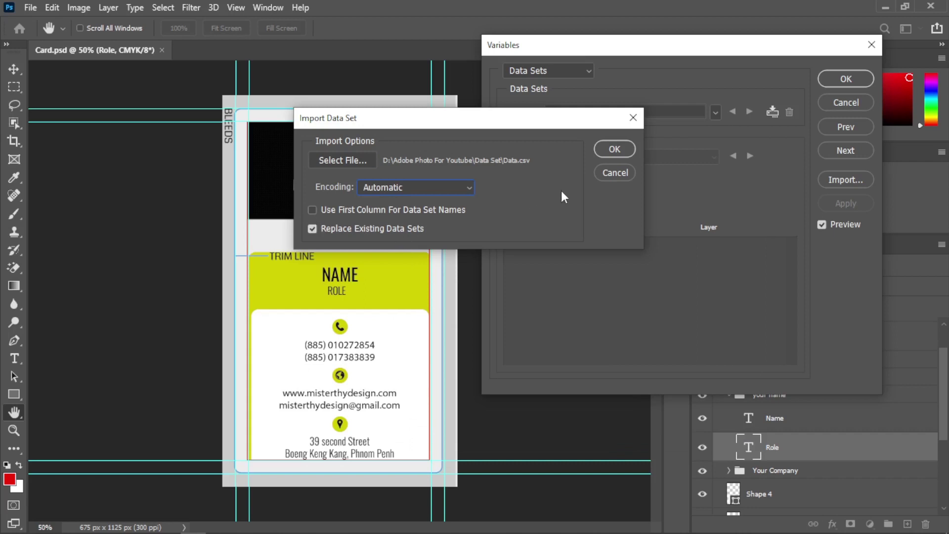
{"action": "left_click", "coordinate": [614, 149]}
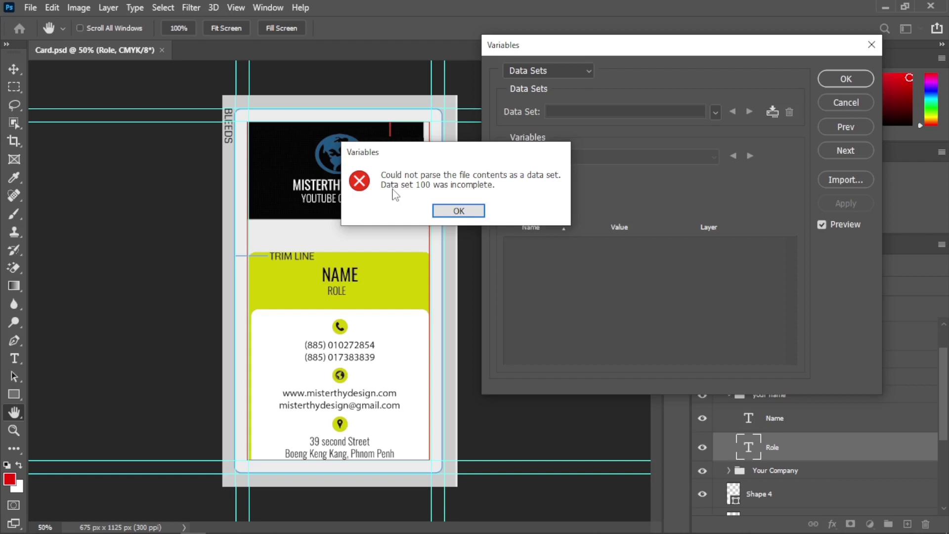
{"action": "left_click", "coordinate": [460, 211]}
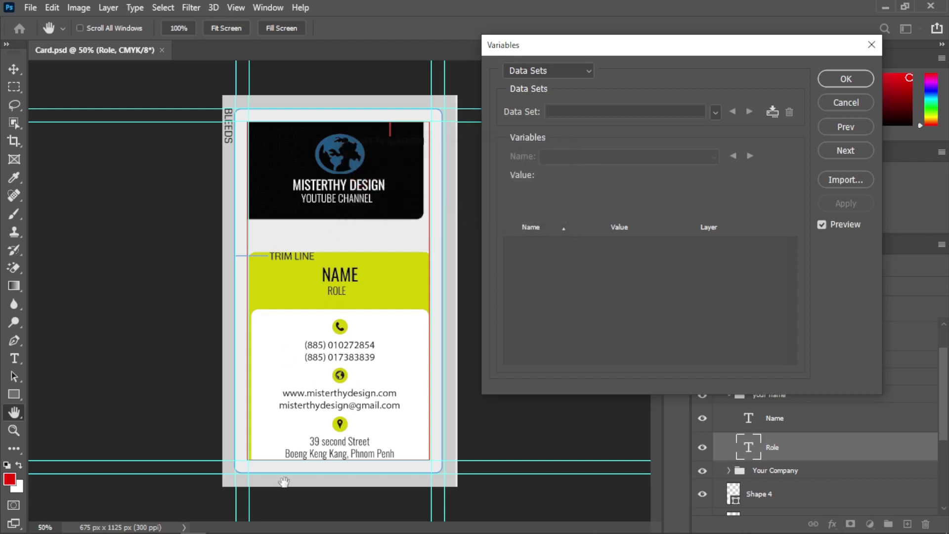
{"action": "left_click", "coordinate": [88, 525]}
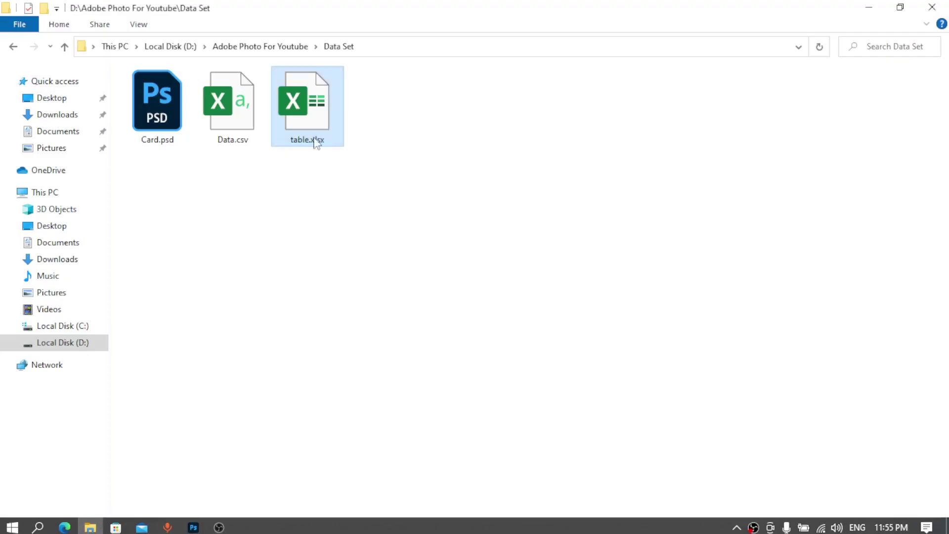
Open table.xlsx from the Data Set folder in Excel
{"action": "double_click", "coordinate": [310, 123]}
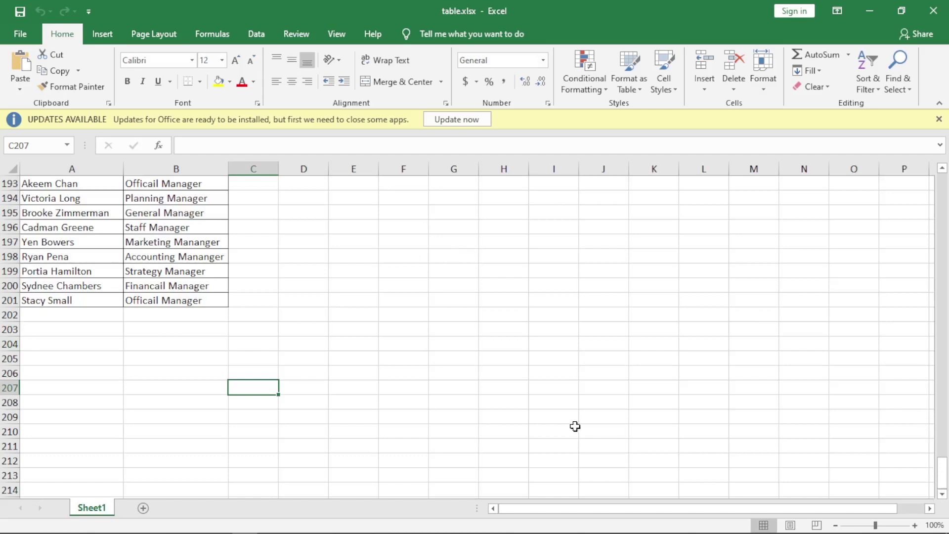
Check the empty cells just below the table's last row, around A202, and scroll up
{"action": "left_click", "coordinate": [178, 385]}
{"action": "left_click", "coordinate": [60, 372]}
{"action": "left_click", "coordinate": [30, 328]}
{"action": "left_click", "coordinate": [44, 312]}
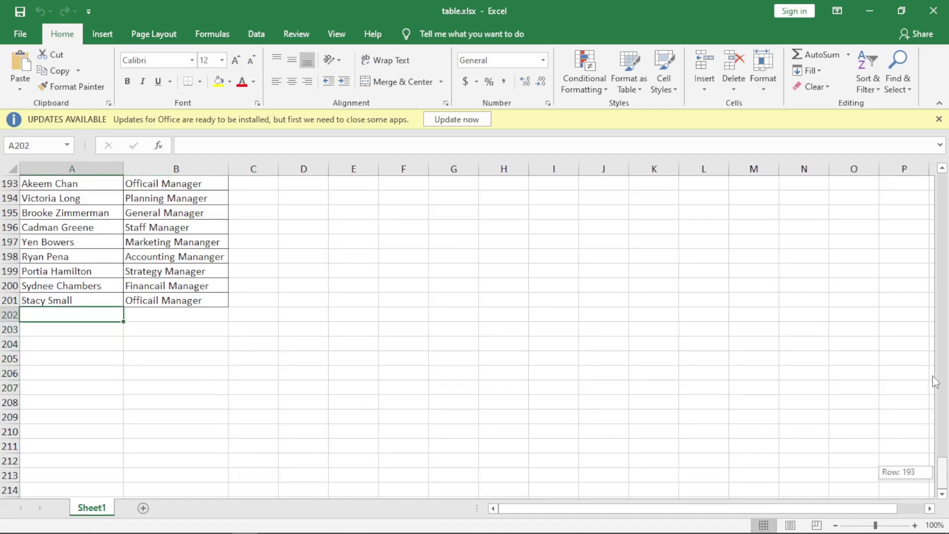
{"action": "left_click", "coordinate": [941, 388]}
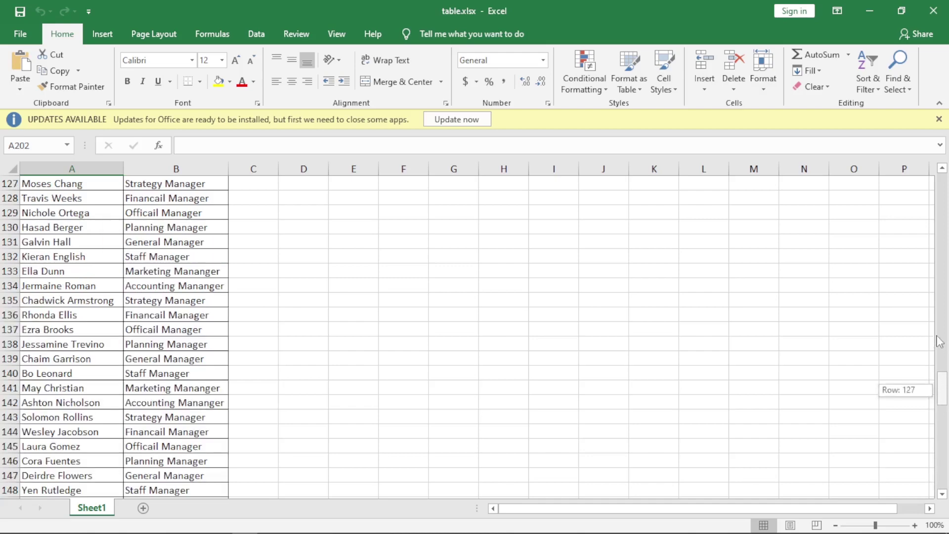
{"action": "left_click_drag", "start_coordinate": [940, 337], "coordinate": [944, 200]}
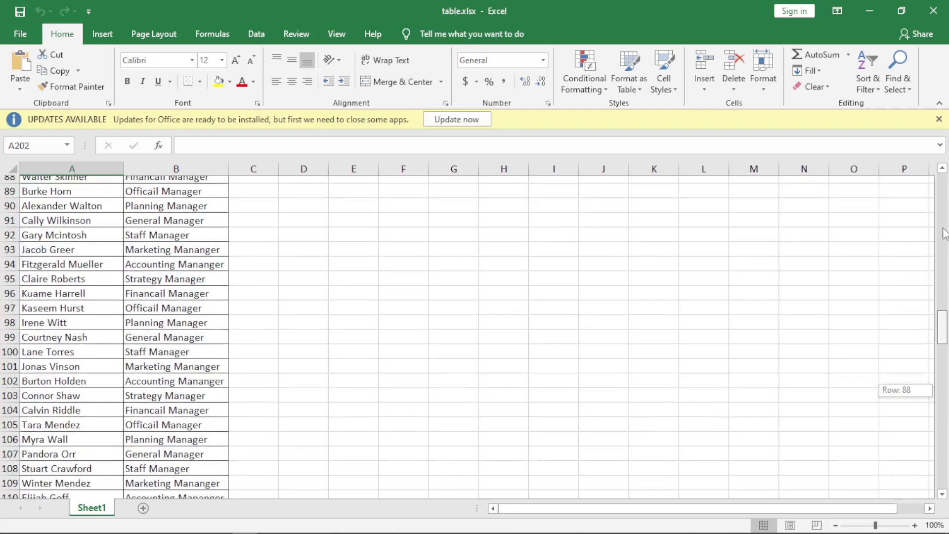
{"action": "left_click_drag", "start_coordinate": [944, 200], "coordinate": [942, 170]}
Dismiss the Office updates banner, select cells A7 and A1, and scroll down through all 201 rows
{"action": "left_click", "coordinate": [938, 119]}
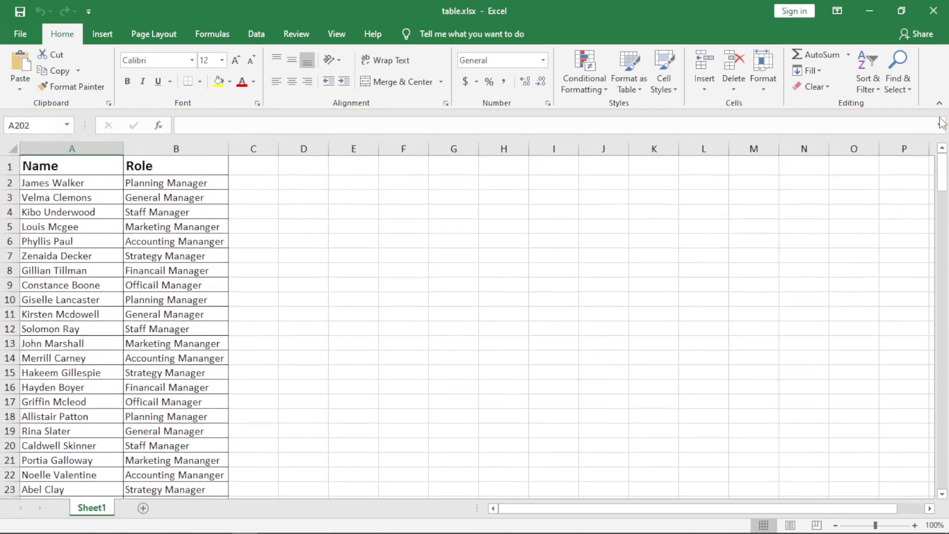
{"action": "left_click", "coordinate": [111, 254]}
{"action": "left_click", "coordinate": [53, 166]}
{"action": "left_click", "coordinate": [79, 258]}
{"action": "left_click", "coordinate": [65, 169]}
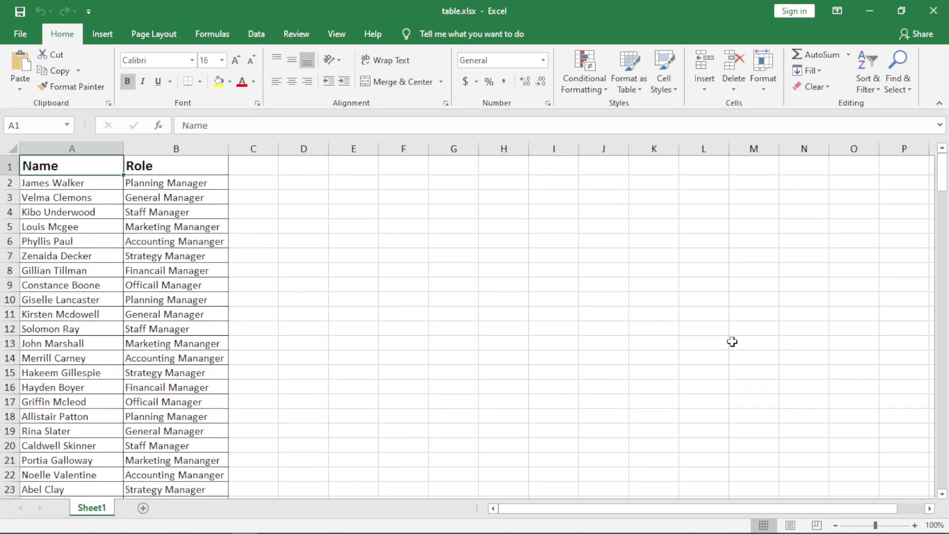
{"action": "left_click", "coordinate": [943, 173]}
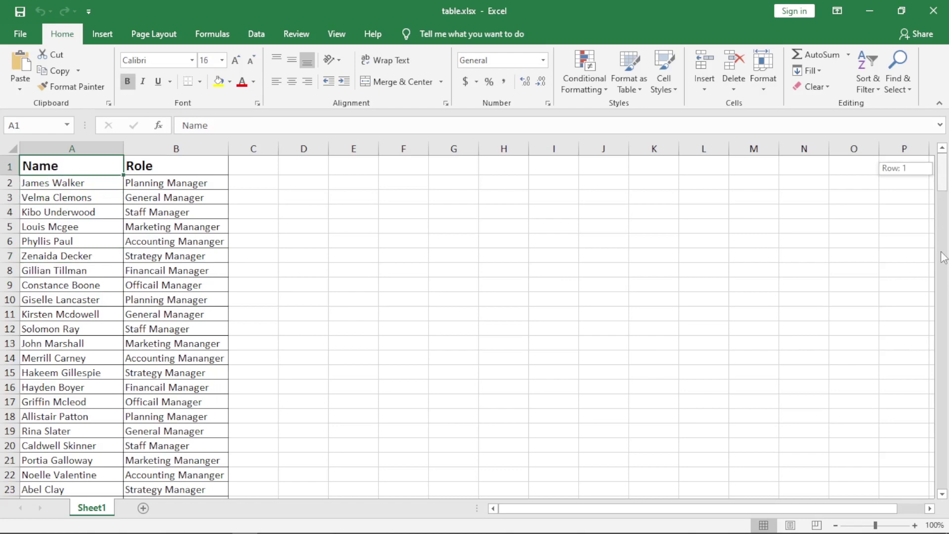
{"action": "left_click_drag", "start_coordinate": [943, 375], "coordinate": [944, 434]}
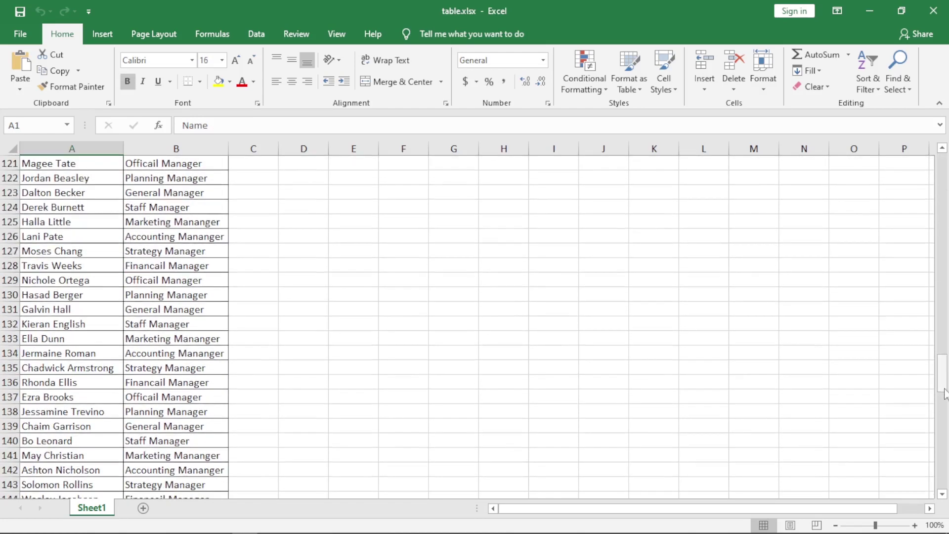
{"action": "left_click_drag", "start_coordinate": [943, 433], "coordinate": [944, 487]}
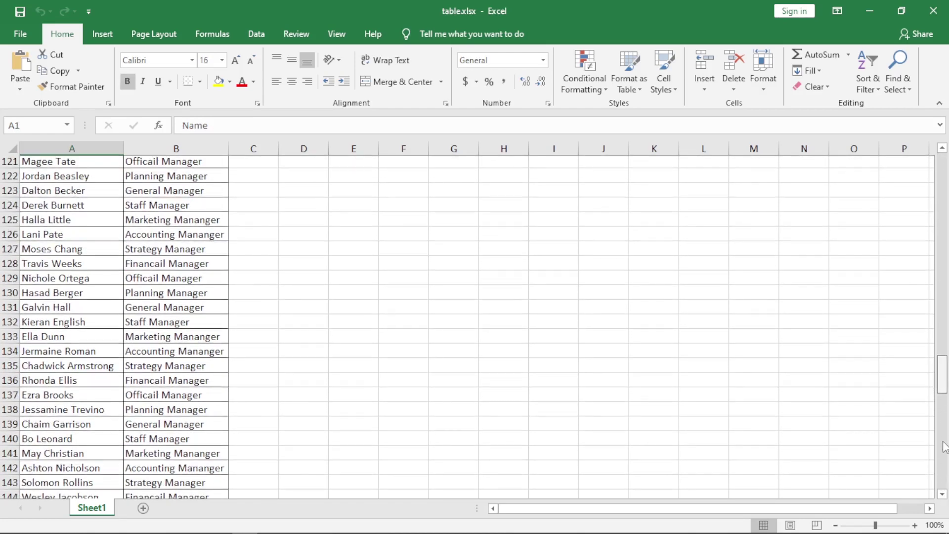
{"action": "scroll", "coordinate": [944, 409], "scroll_direction": "down", "scroll_amount": 19}
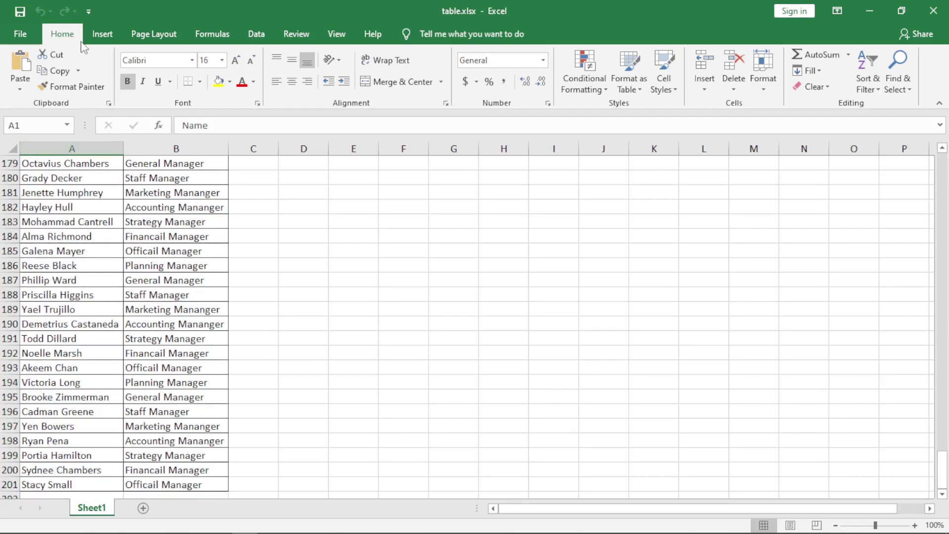
{"action": "left_click", "coordinate": [19, 34]}
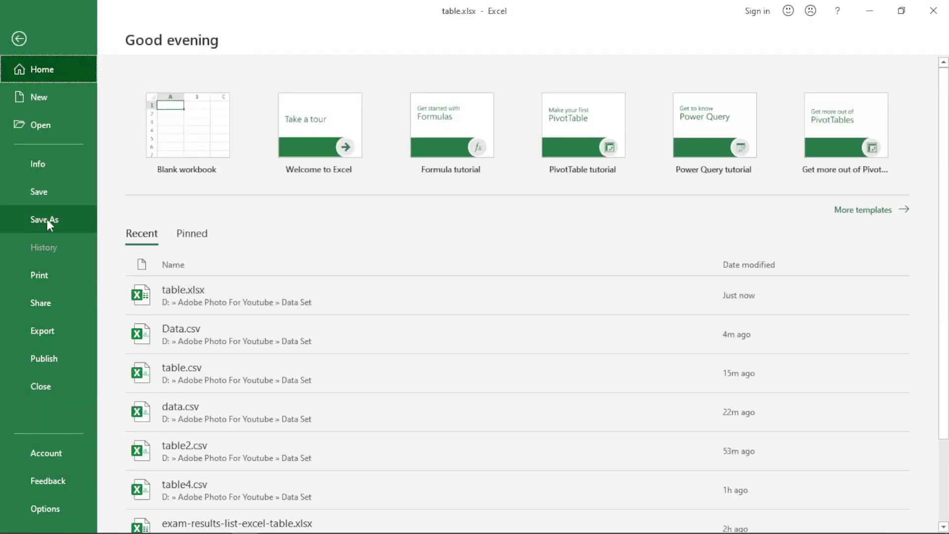
Save the workbook as comma-delimited table.csv in the Data Set folder and close Excel
{"action": "left_click", "coordinate": [48, 222]}
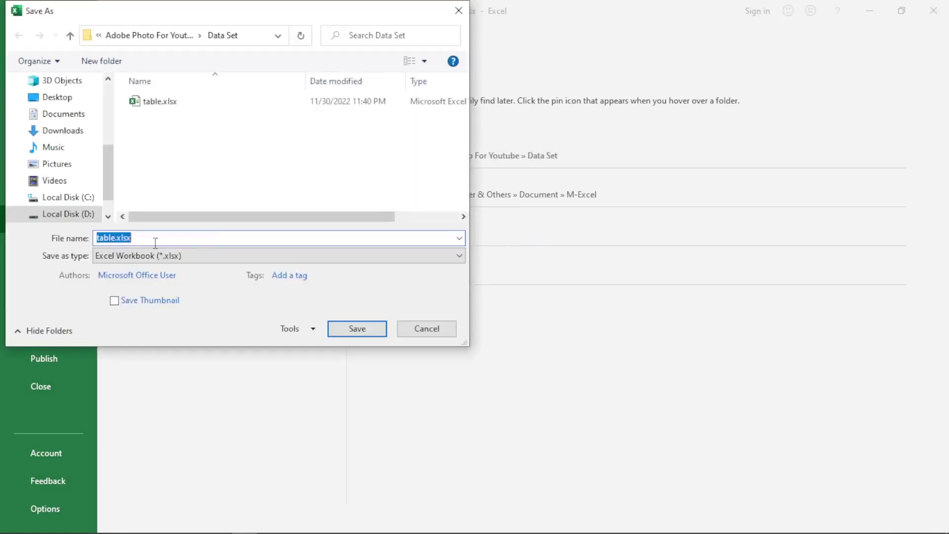
{"action": "left_click", "coordinate": [148, 255]}
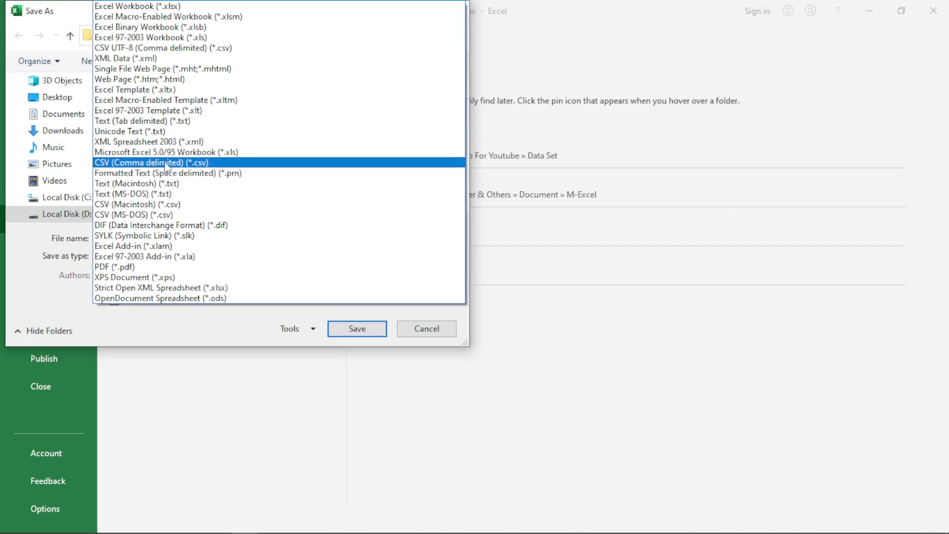
{"action": "left_click", "coordinate": [165, 167]}
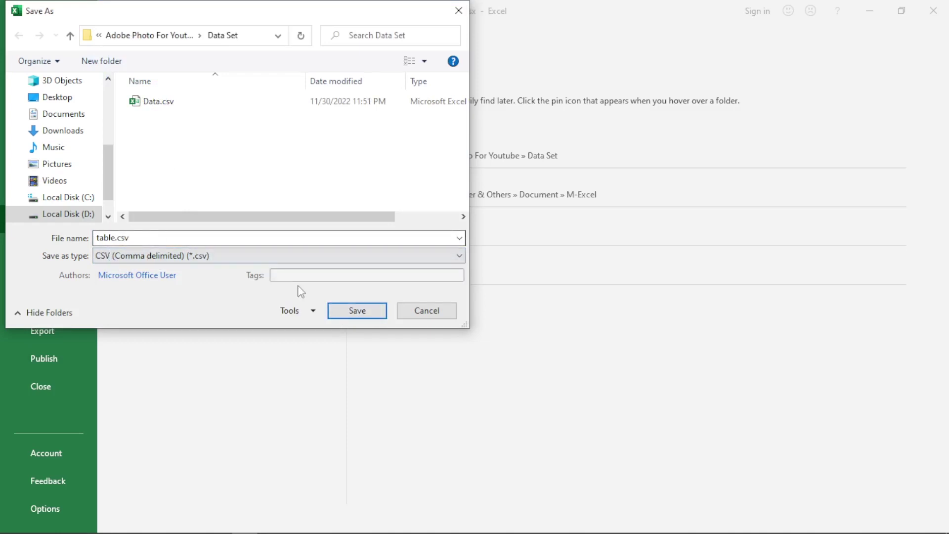
{"action": "left_click", "coordinate": [348, 312]}
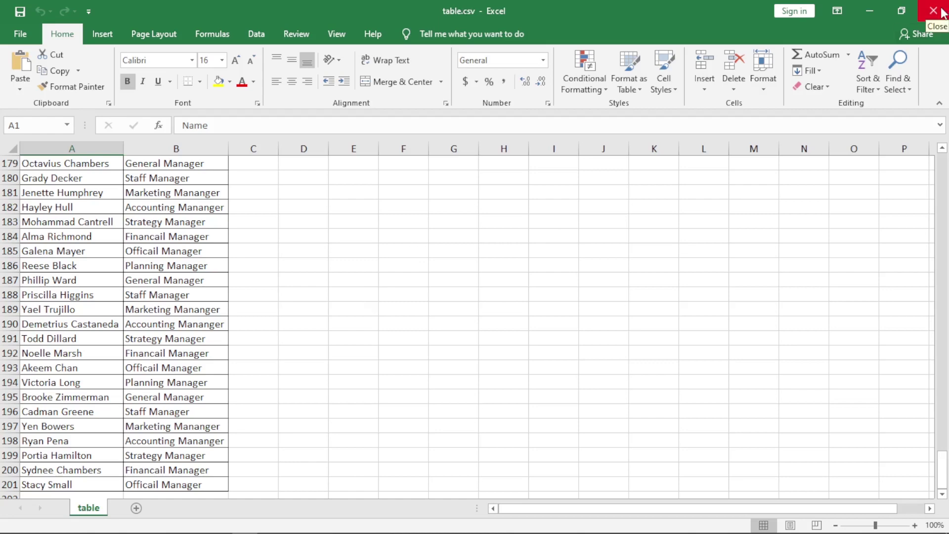
{"action": "left_click", "coordinate": [934, 11]}
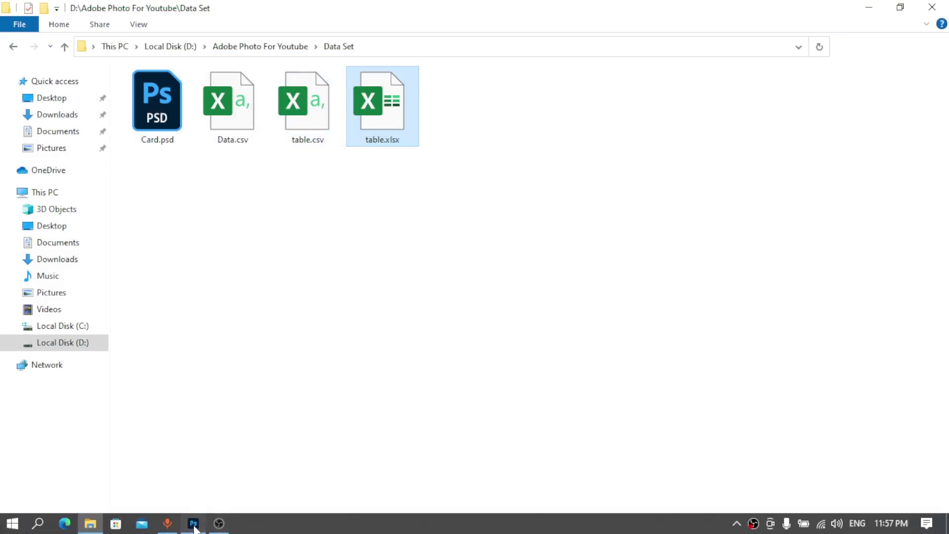
Import the card's data sets from table.csv using Unicode (UTF-8) encoding
{"action": "left_click", "coordinate": [193, 524]}
{"action": "left_click", "coordinate": [845, 179]}
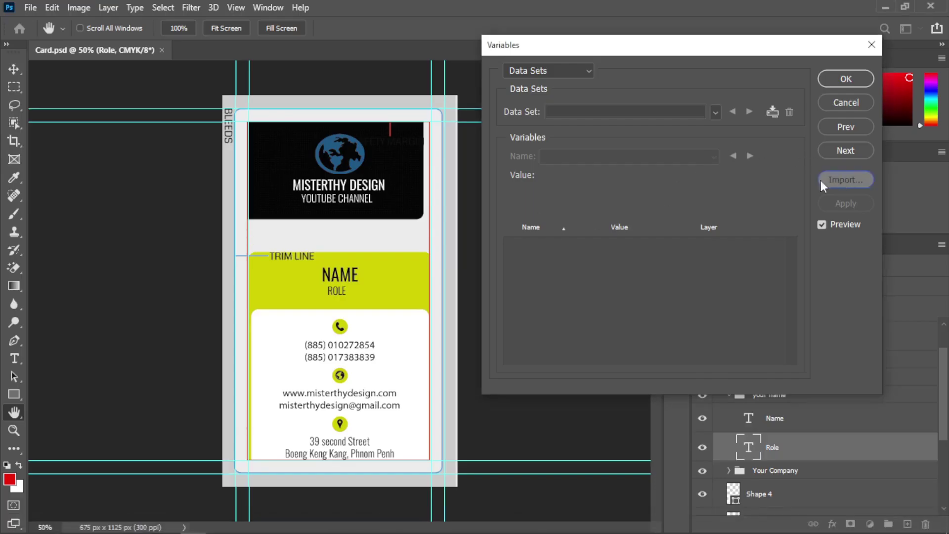
{"action": "left_click", "coordinate": [361, 160]}
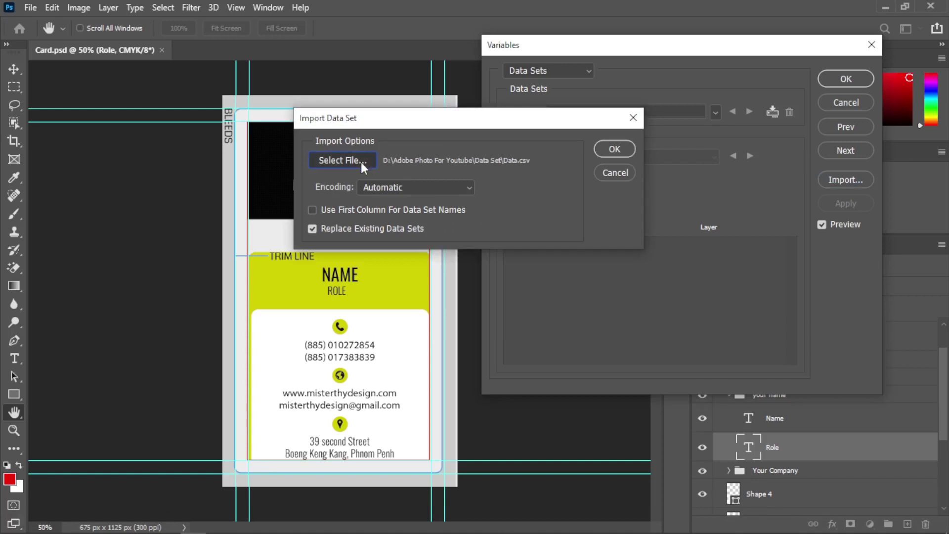
{"action": "left_click", "coordinate": [635, 419]}
{"action": "left_click", "coordinate": [640, 444]}
{"action": "left_click", "coordinate": [460, 246]}
{"action": "left_click", "coordinate": [641, 440]}
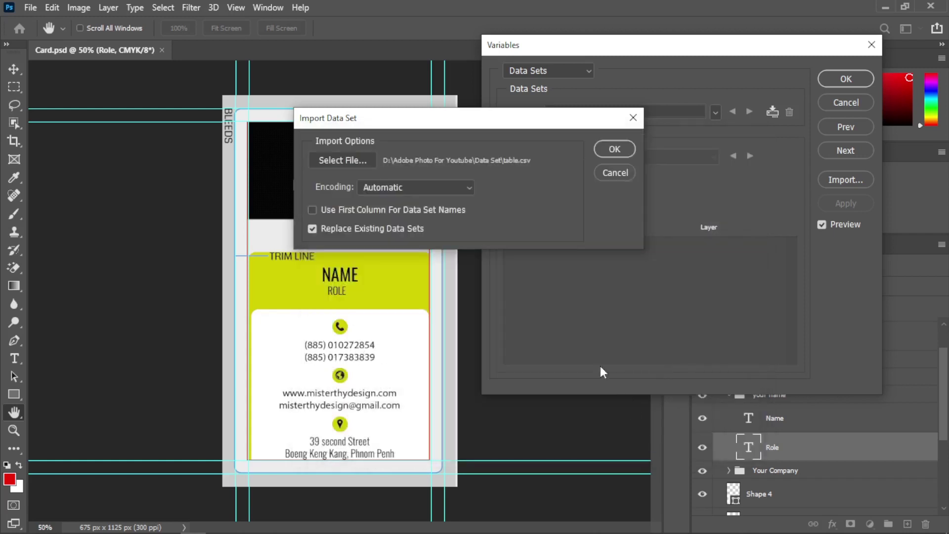
{"action": "left_click", "coordinate": [413, 188]}
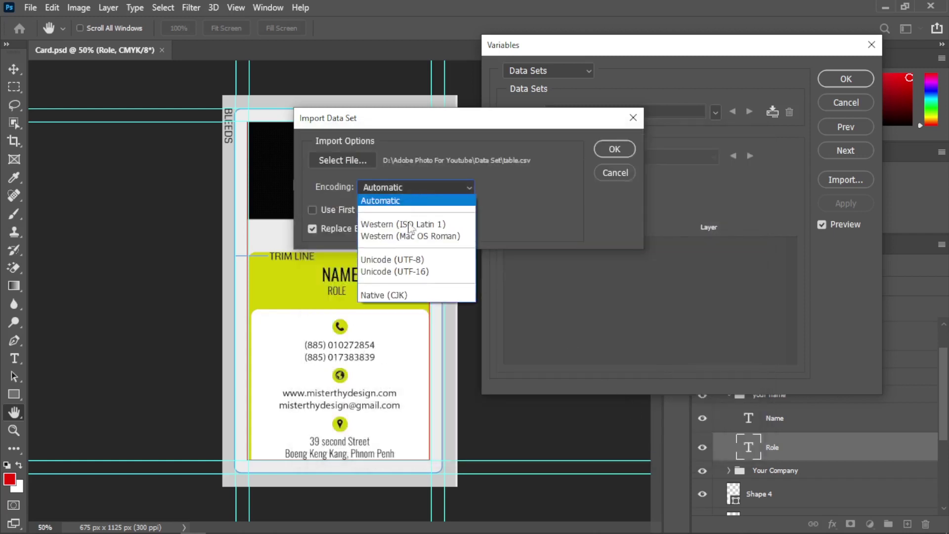
{"action": "left_click", "coordinate": [410, 260]}
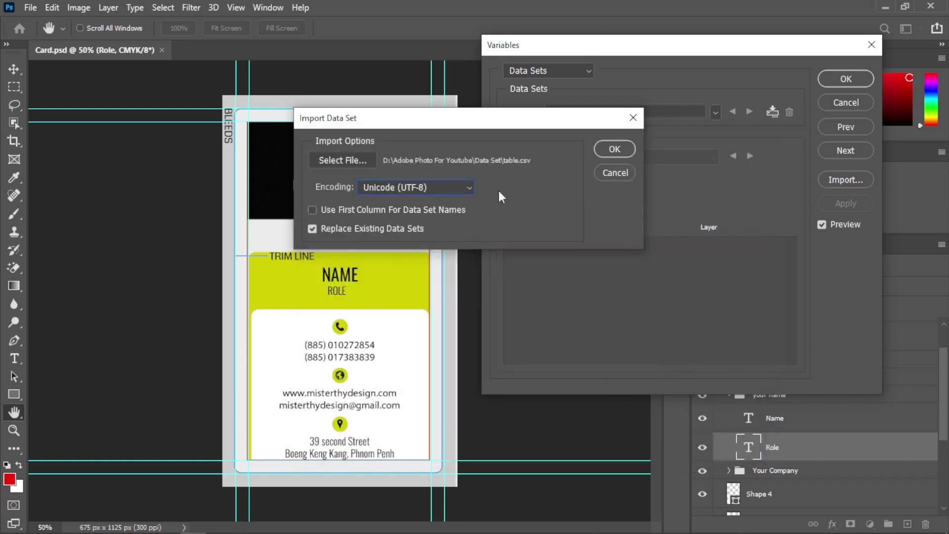
{"action": "left_click", "coordinate": [610, 150]}
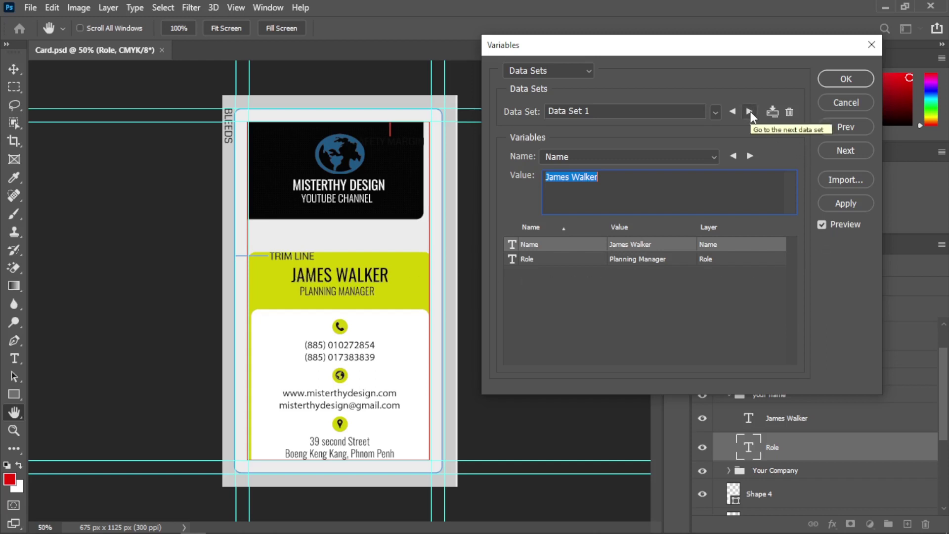
Toggle the live preview, step through Data Sets 2 to 5 on the card, then confirm with OK
{"action": "left_click", "coordinate": [818, 223]}
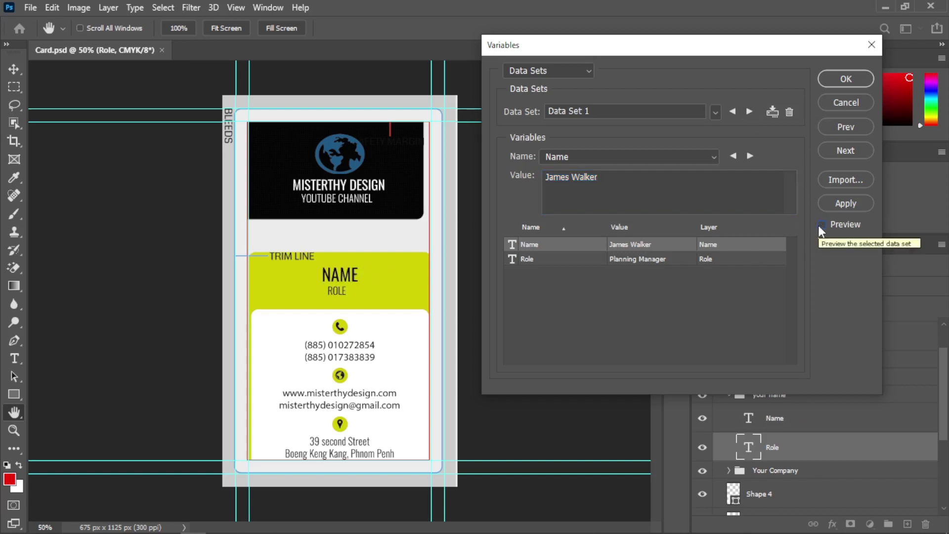
{"action": "left_click", "coordinate": [822, 224]}
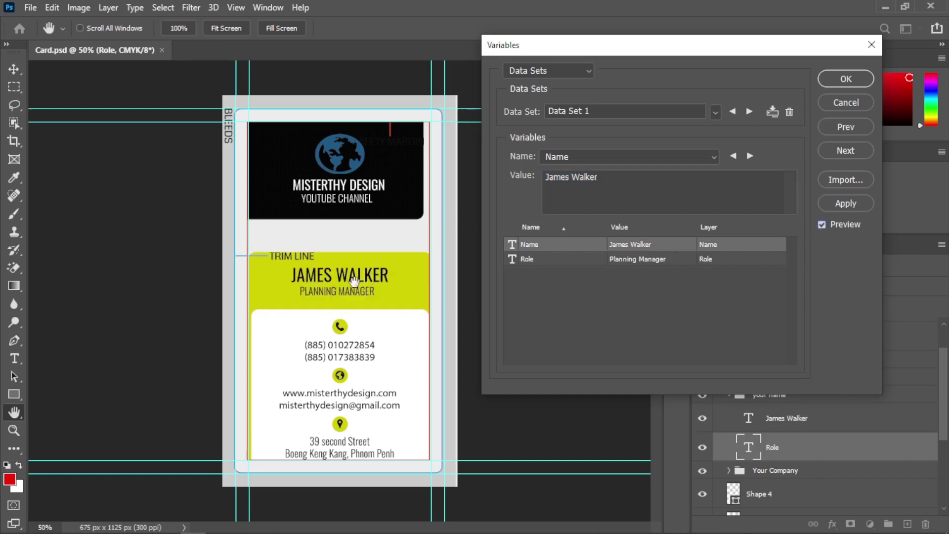
{"action": "left_click", "coordinate": [749, 111]}
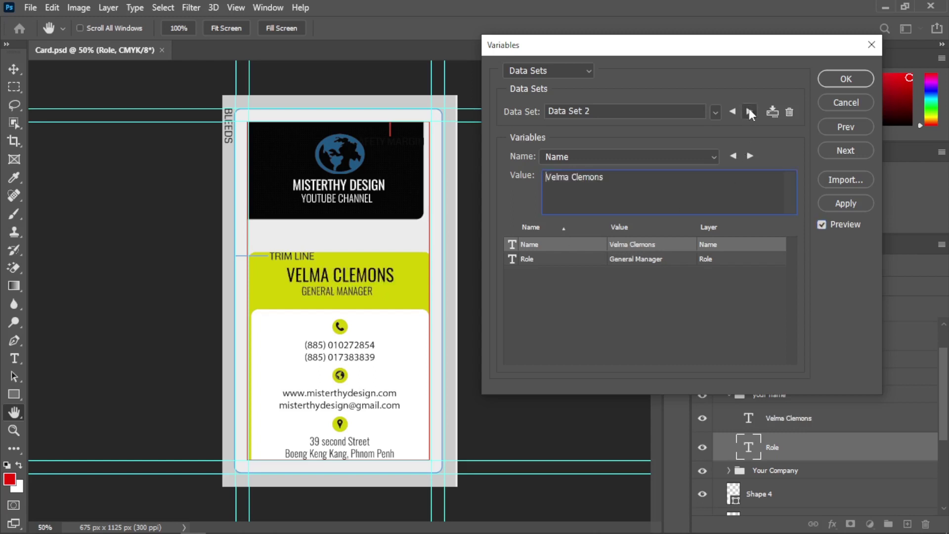
{"action": "left_click", "coordinate": [748, 111]}
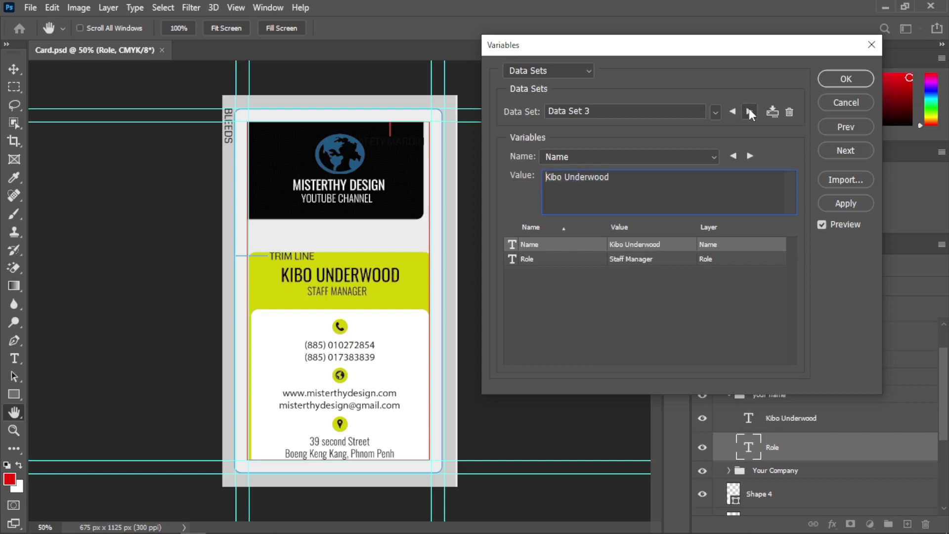
{"action": "left_click", "coordinate": [749, 112]}
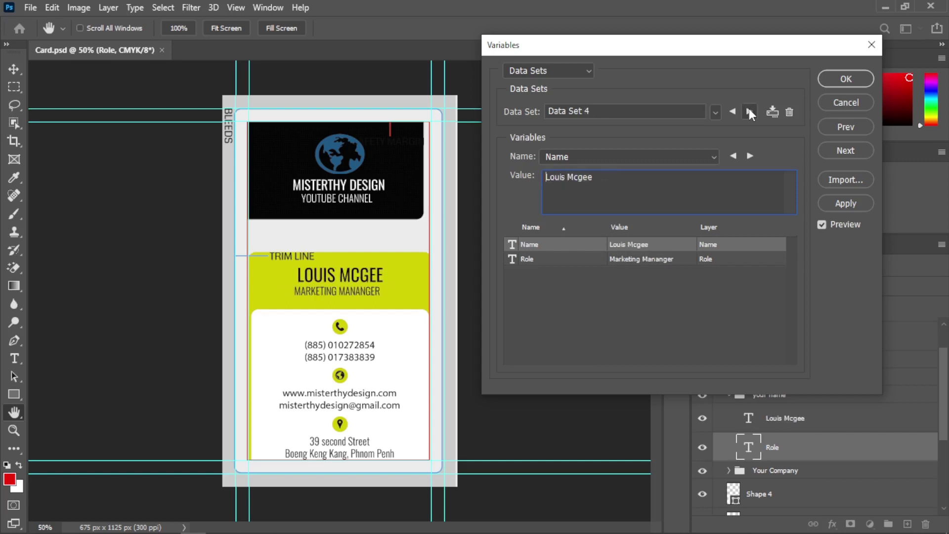
{"action": "left_click", "coordinate": [749, 111]}
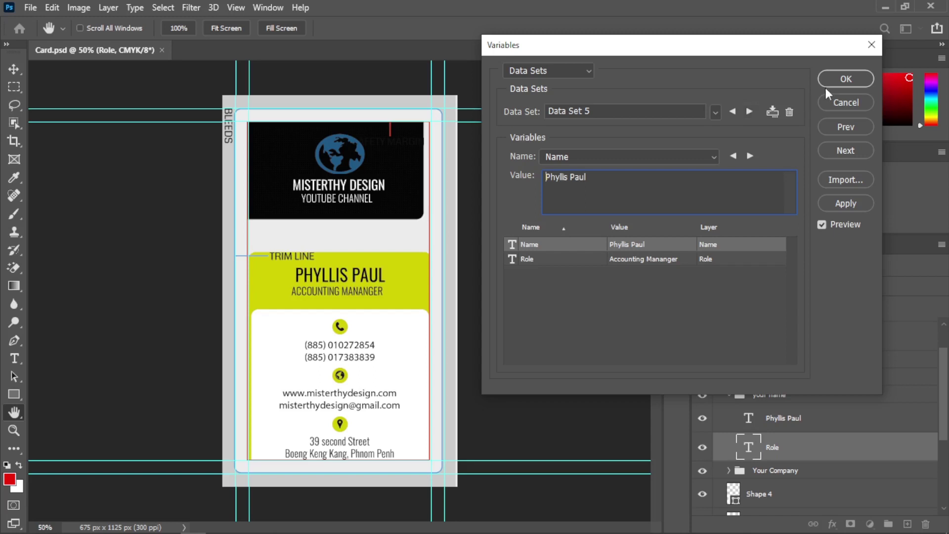
{"action": "left_click", "coordinate": [841, 78]}
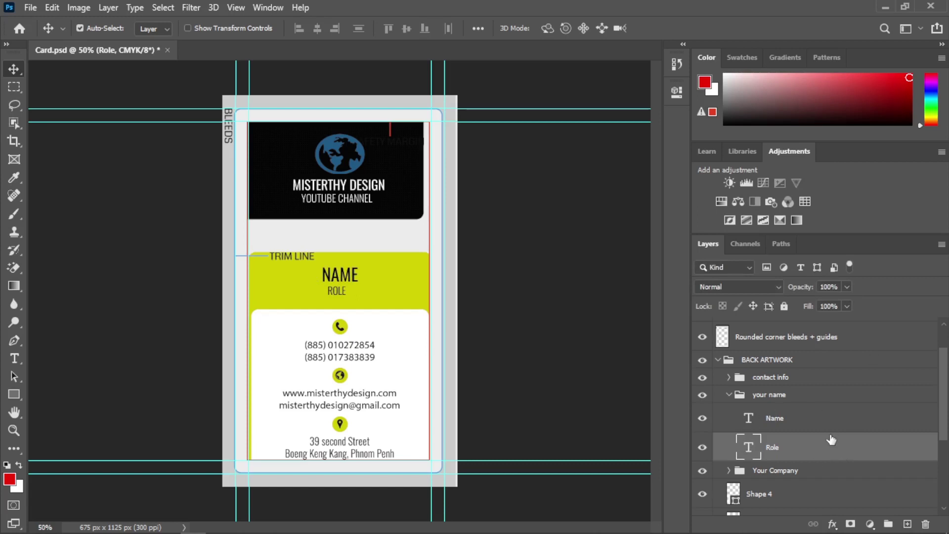
Open Apply Data Set and scroll the list down to Data Set 200
{"action": "left_click", "coordinate": [72, 8]}
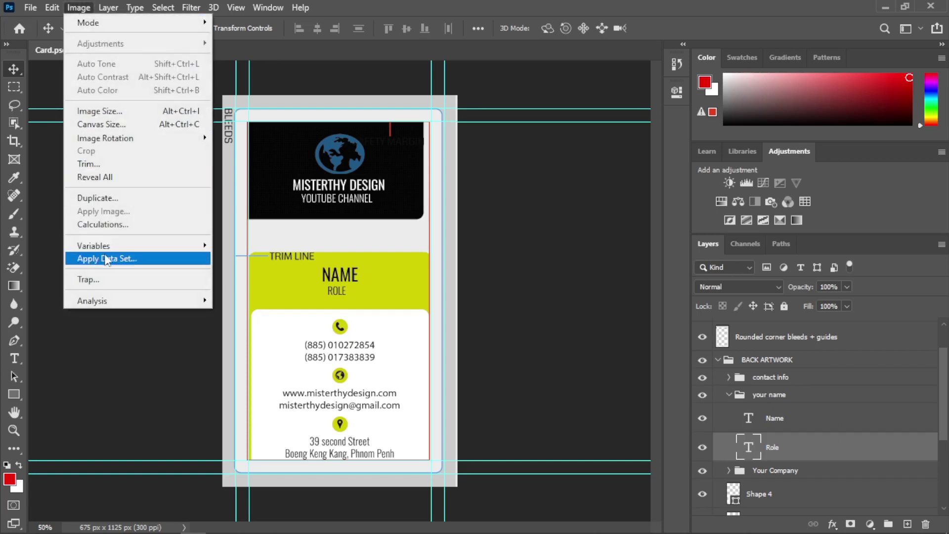
{"action": "left_click", "coordinate": [132, 260]}
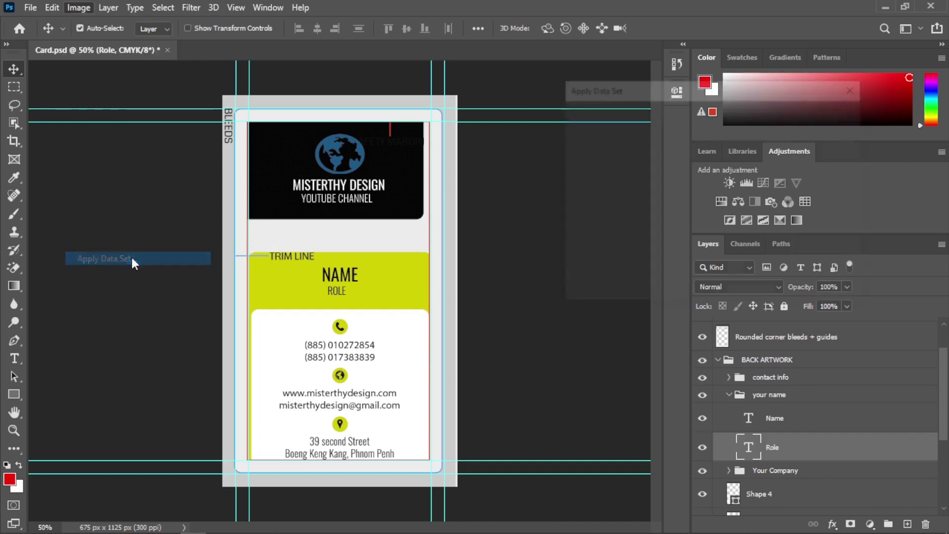
{"action": "left_click", "coordinate": [651, 233]}
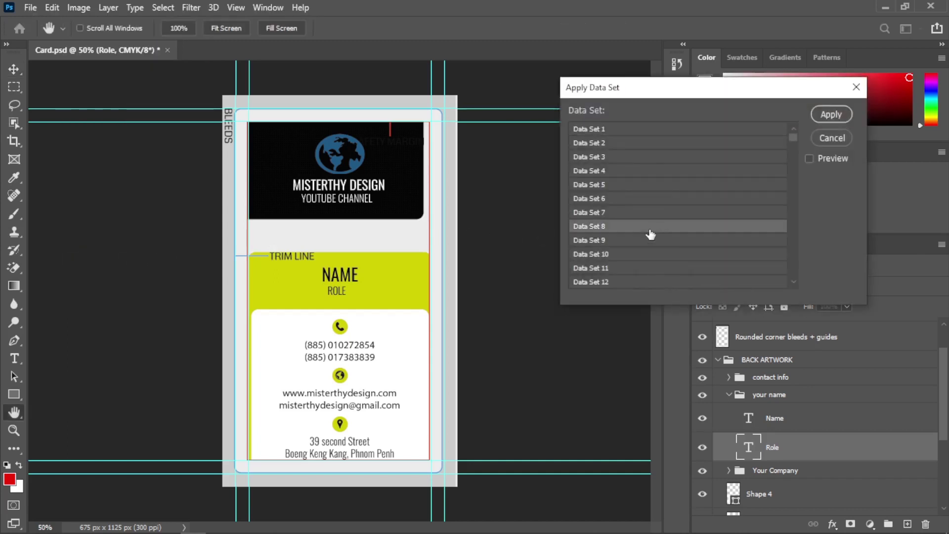
{"action": "left_click", "coordinate": [606, 256]}
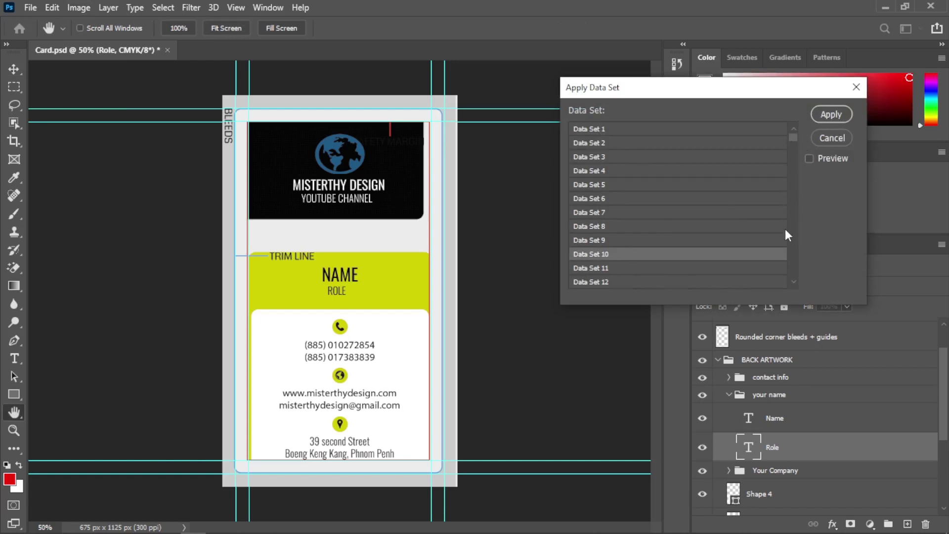
{"action": "mouse_move", "coordinate": [790, 139]}
{"action": "left_mouse_down"}
{"action": "mouse_move", "coordinate": [789, 282]}
{"action": "mouse_move", "coordinate": [784, 117]}
{"action": "mouse_move", "coordinate": [784, 292]}
{"action": "left_mouse_up"}
{"action": "left_click", "coordinate": [596, 284]}
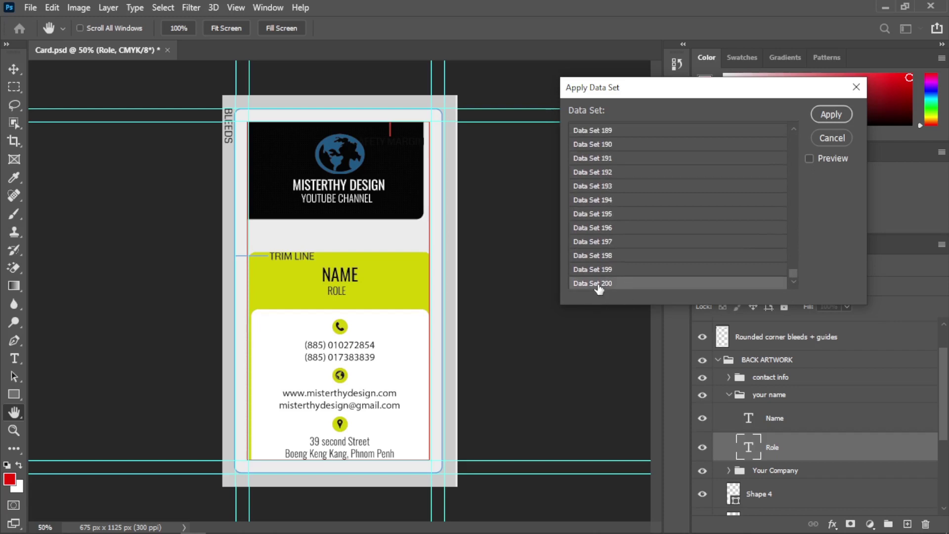
{"action": "mouse_move", "coordinate": [792, 271]}
{"action": "left_mouse_down"}
{"action": "mouse_move", "coordinate": [792, 105]}
{"action": "mouse_move", "coordinate": [793, 282]}
{"action": "mouse_move", "coordinate": [793, 129]}
{"action": "left_mouse_up"}
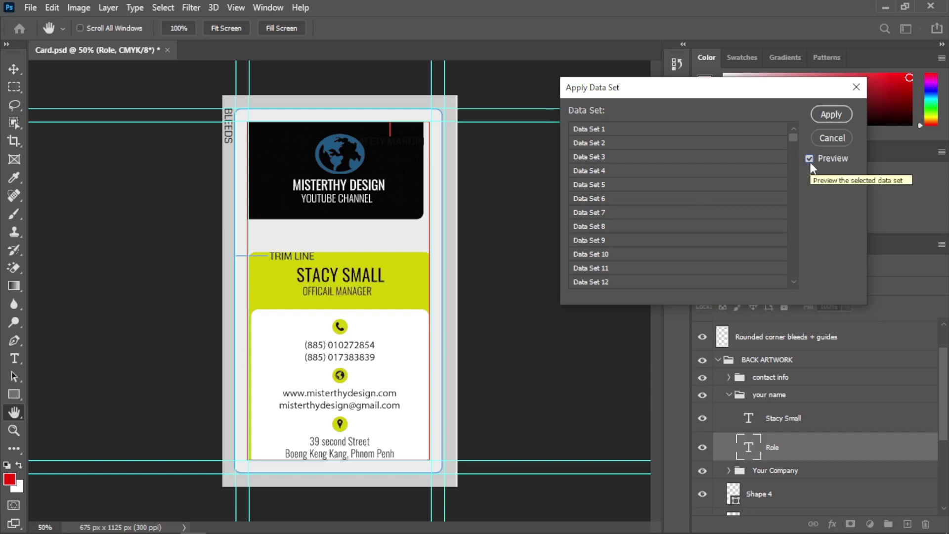
Preview Data Sets 7, 10, 11 and 12, then cancel to restore the NAME and ROLE placeholders
{"action": "left_click", "coordinate": [657, 217]}
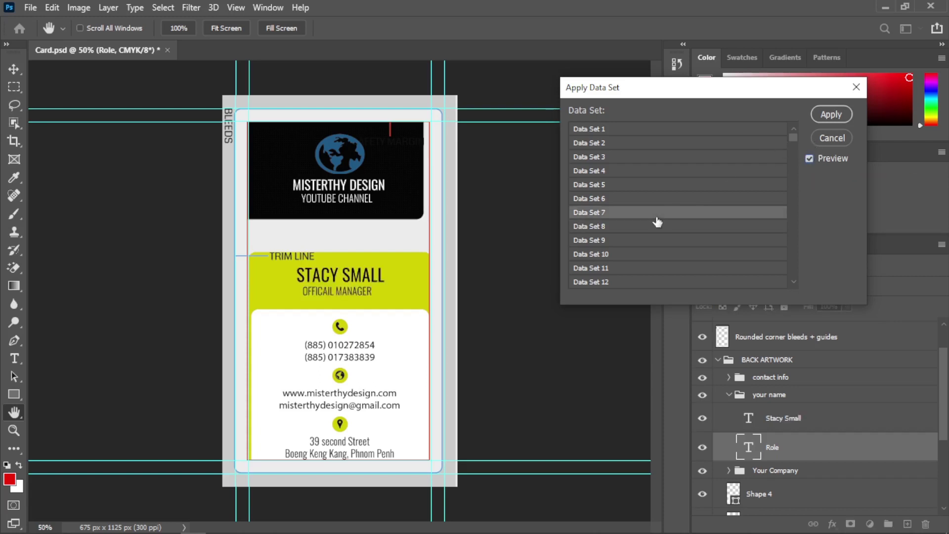
{"action": "left_click", "coordinate": [624, 254]}
{"action": "left_click", "coordinate": [624, 268]}
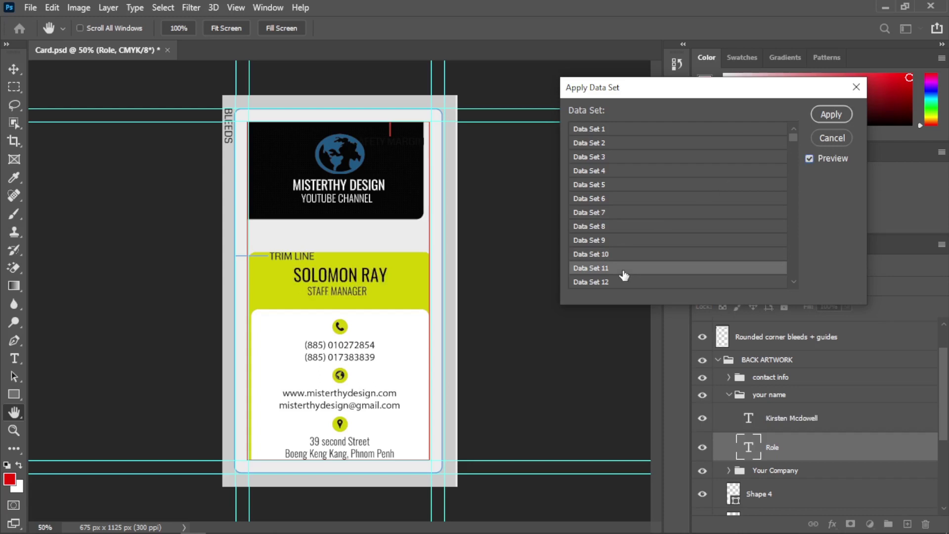
{"action": "left_click", "coordinate": [621, 281]}
{"action": "key", "text": "Down"}
{"action": "left_click_drag", "start_coordinate": [793, 140], "coordinate": [793, 280]}
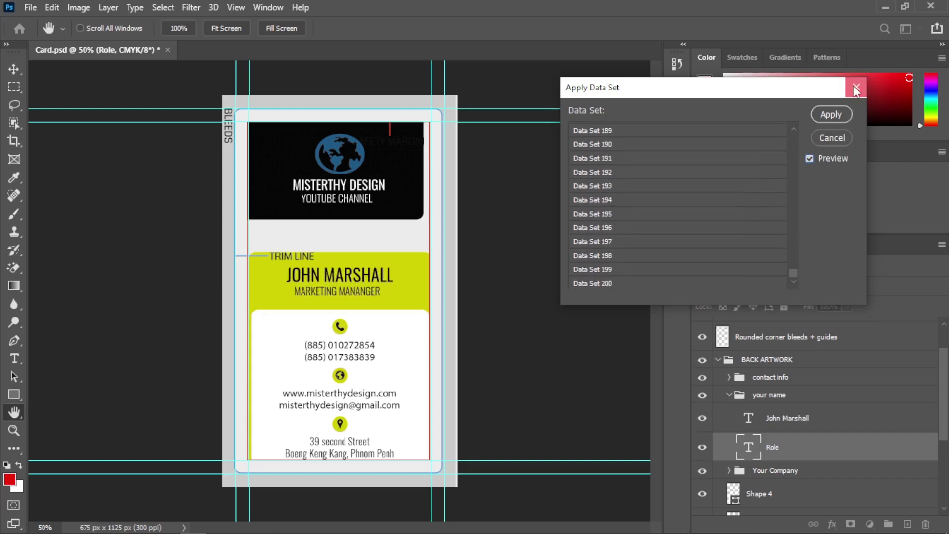
{"action": "left_click", "coordinate": [855, 88]}
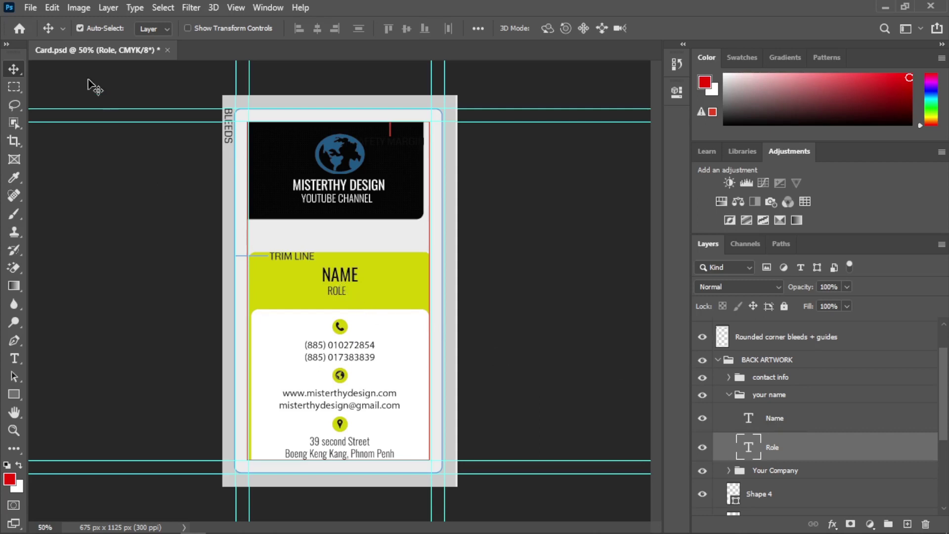
Apply Data Set 1 to show the first person's name and the Planning Manager role
{"action": "left_click", "coordinate": [77, 8]}
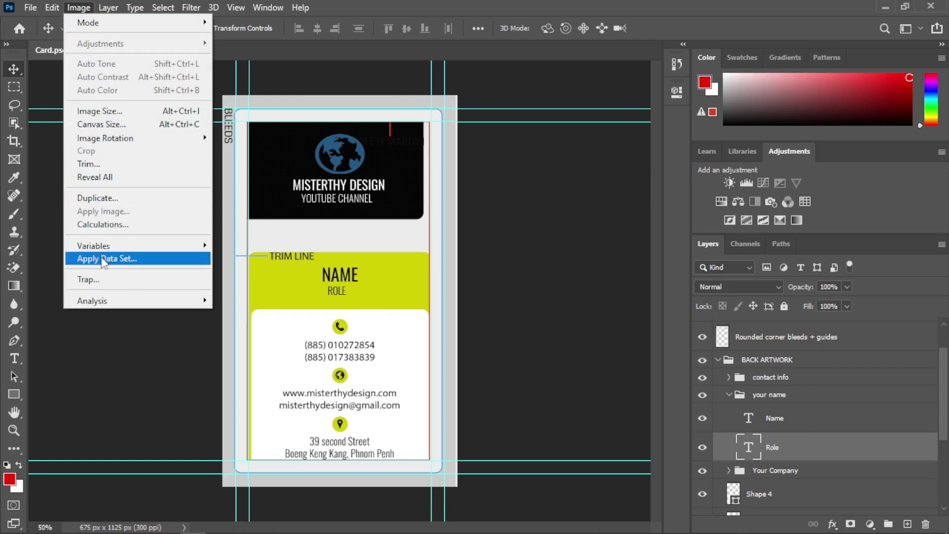
{"action": "mouse_move", "coordinate": [93, 245]}
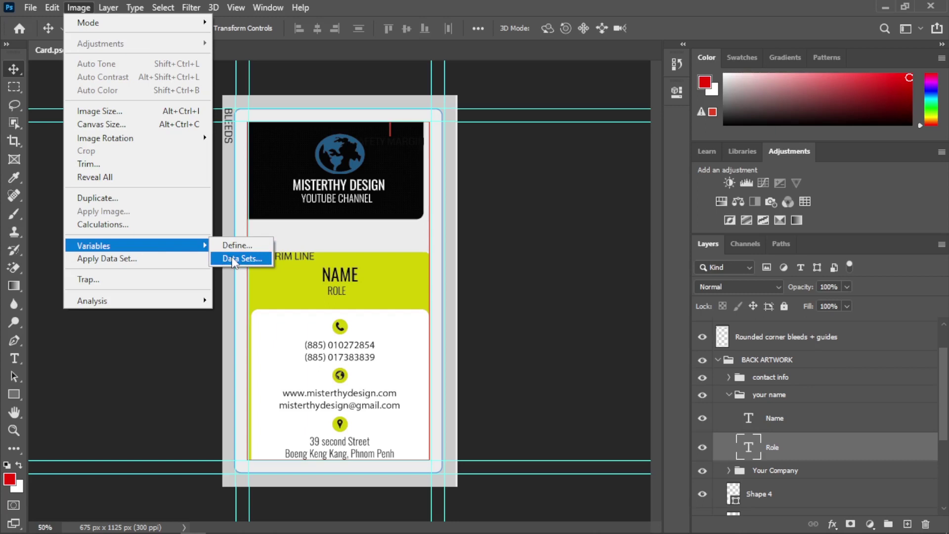
{"action": "left_click", "coordinate": [232, 260]}
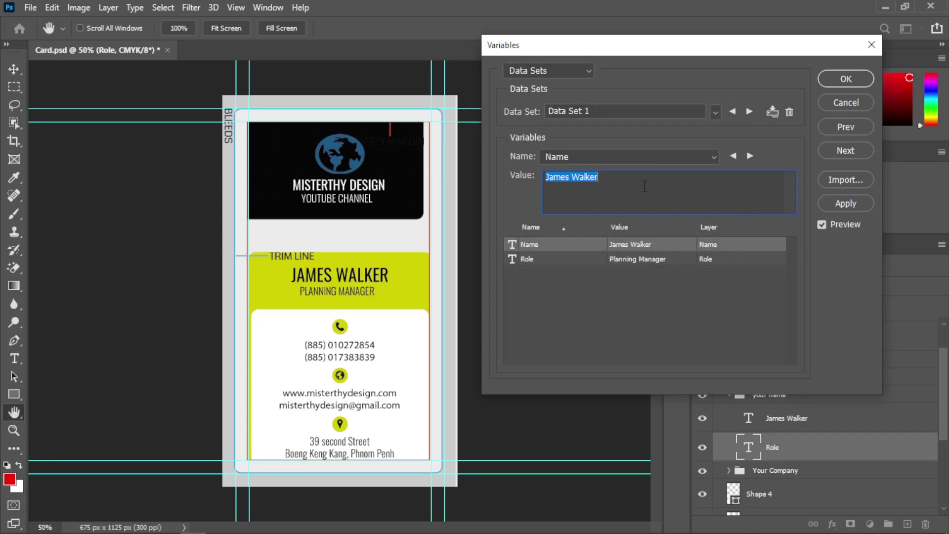
{"action": "left_click", "coordinate": [838, 203]}
{"action": "left_click", "coordinate": [834, 79]}
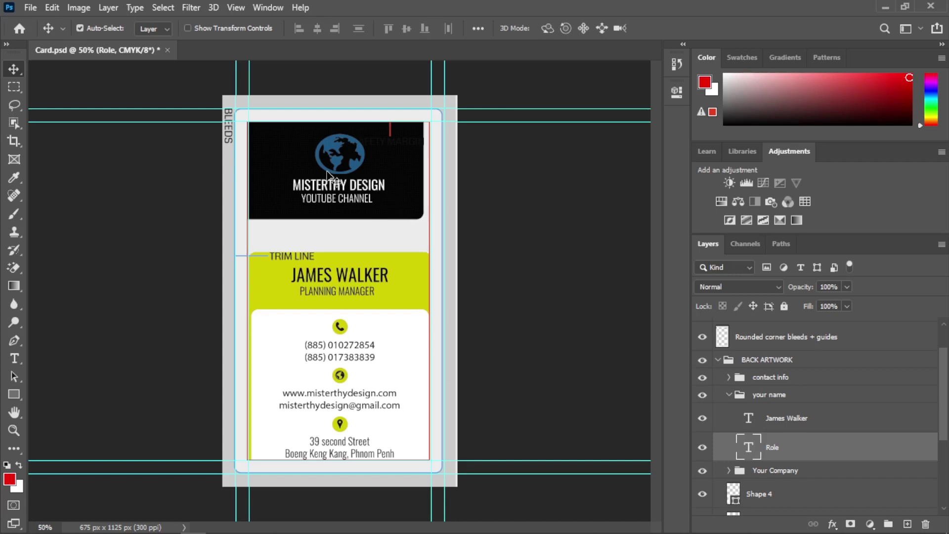
Show File > Export with the Data Sets as Files option highlighted
{"action": "left_click", "coordinate": [28, 8]}
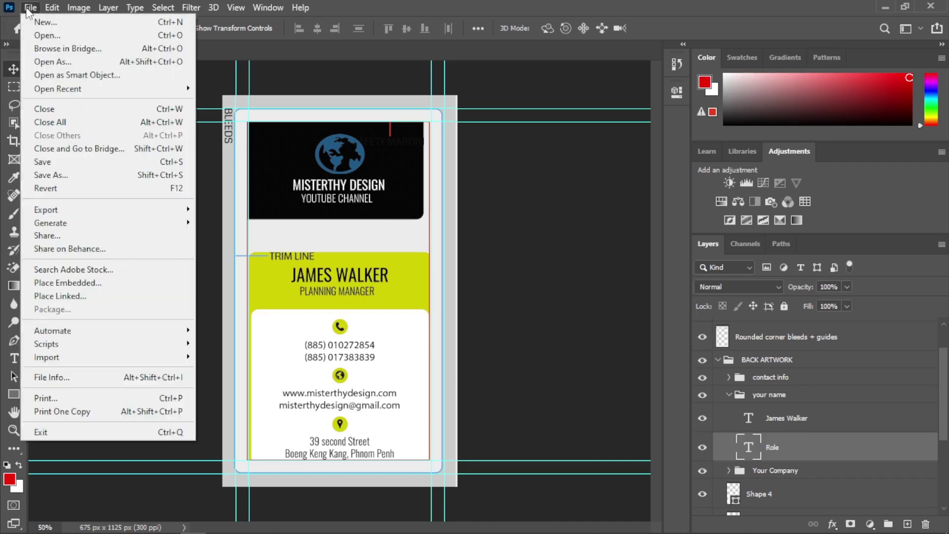
{"action": "mouse_move", "coordinate": [46, 209]}
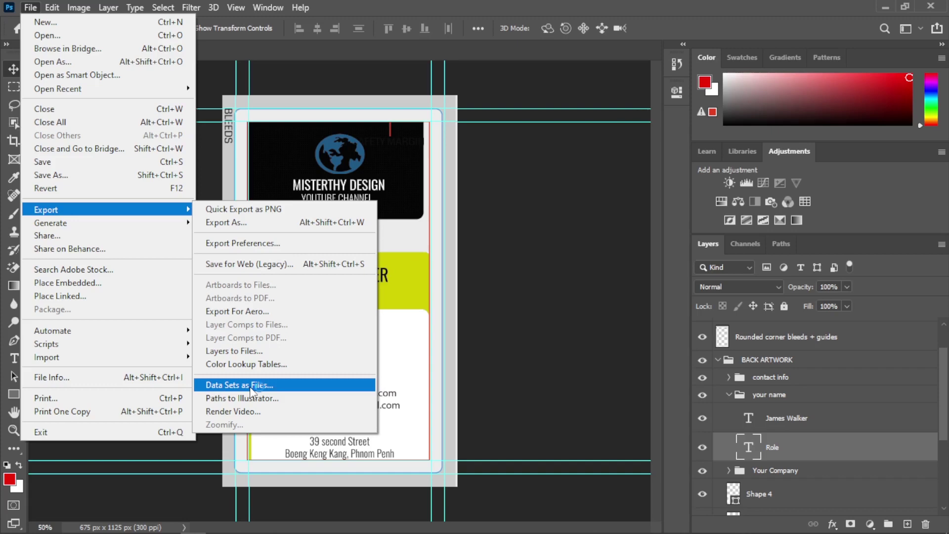
Bring up Export Data Sets as Files for All Data Sets, named like Card_Data Set 1.psd
{"action": "left_click", "coordinate": [251, 387]}
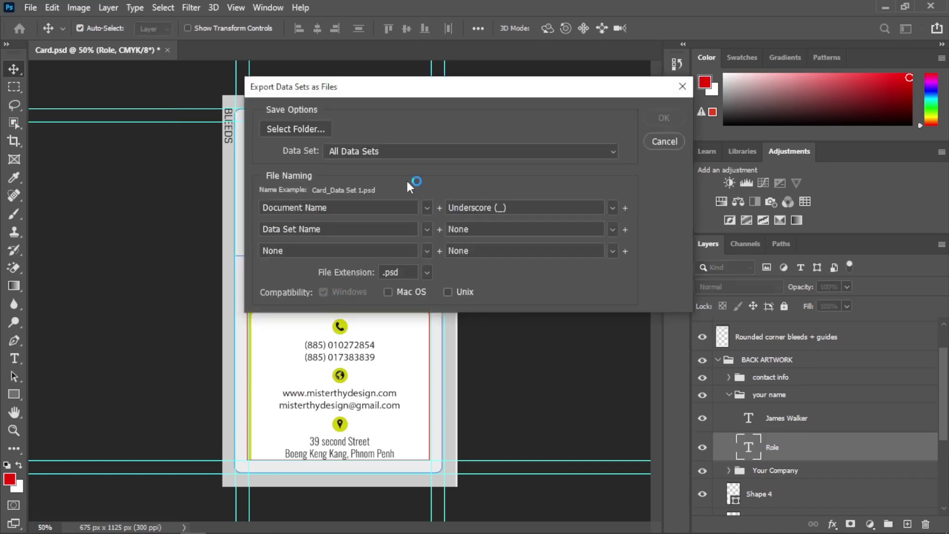
{"action": "left_click_drag", "start_coordinate": [451, 94], "coordinate": [499, 90]}
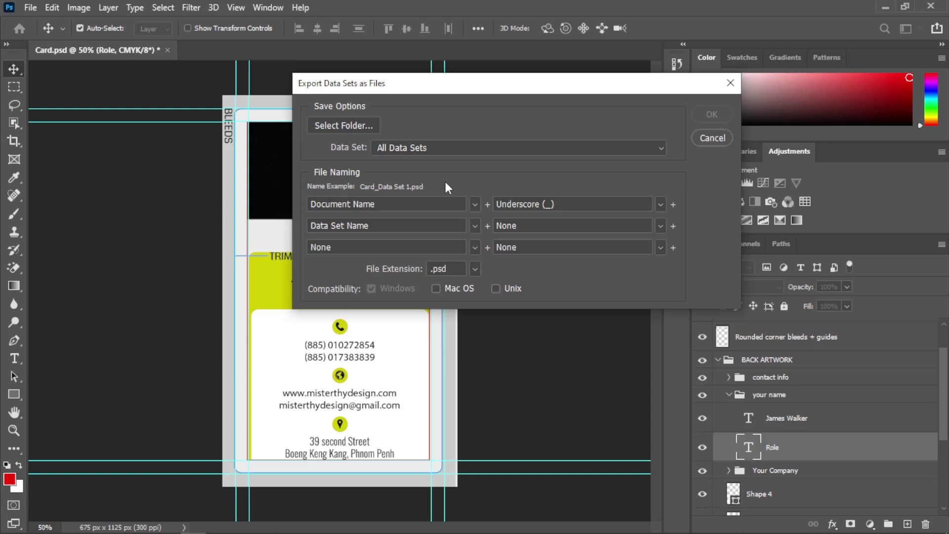
{"action": "left_click", "coordinate": [349, 127]}
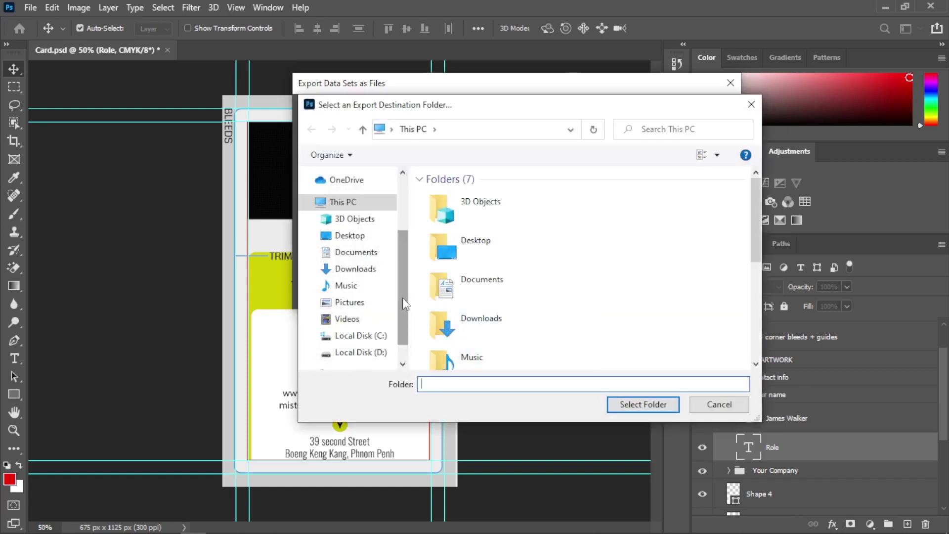
Browse to D:\Adobe Photo For Youtube\Data Set in the folder picker
{"action": "scroll", "coordinate": [404, 303], "scroll_direction": "down", "scroll_amount": 2}
{"action": "left_click", "coordinate": [378, 331]}
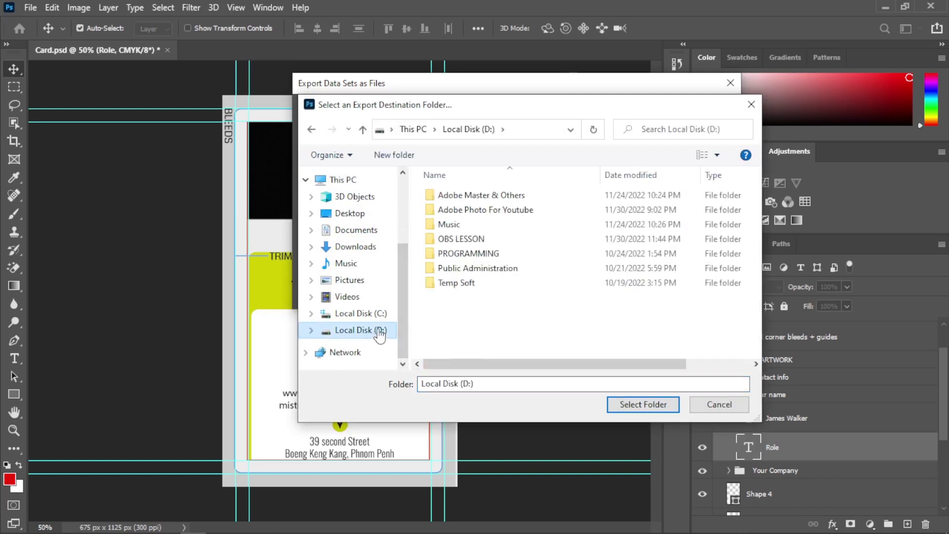
{"action": "left_click", "coordinate": [496, 213]}
{"action": "double_click", "coordinate": [496, 214]}
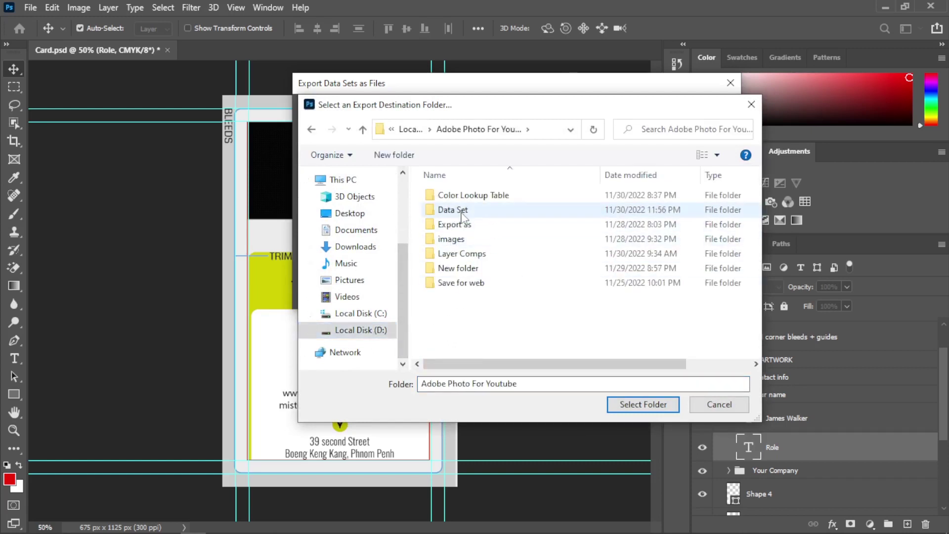
{"action": "double_click", "coordinate": [497, 214]}
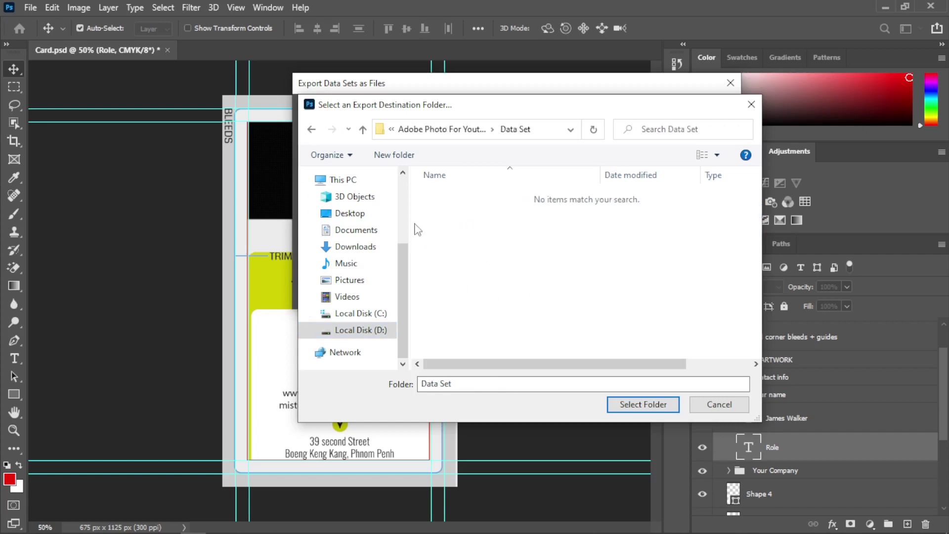
Create a new 'Staff Card' folder there and select it as the export destination
{"action": "left_click", "coordinate": [406, 160]}
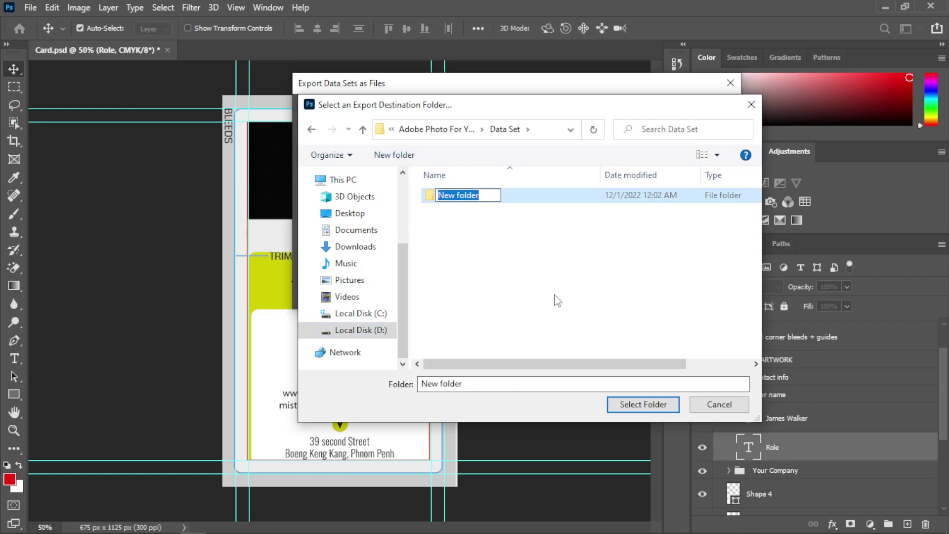
{"action": "type", "text": "C"}
{"action": "key", "text": "BackSpace"}
{"action": "type", "text": "Staff Card"}
{"action": "key", "text": "Return"}
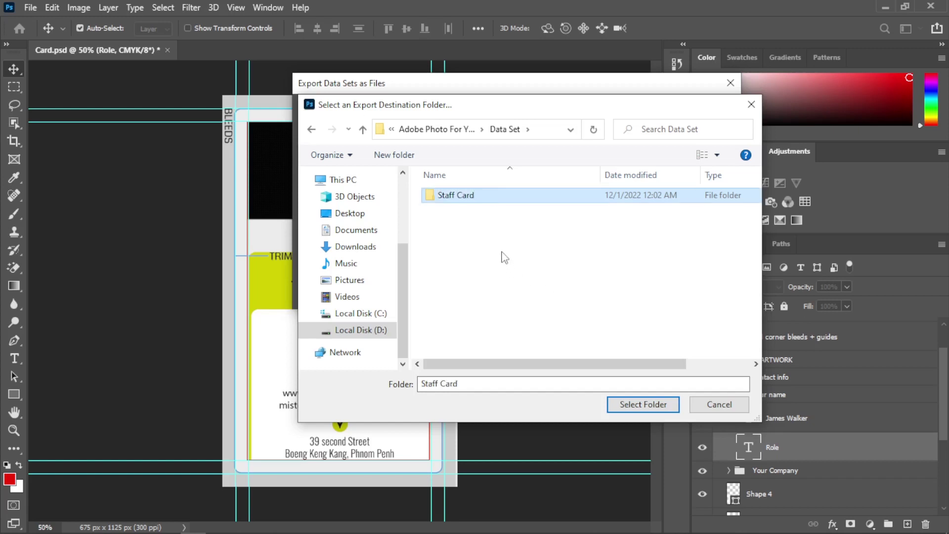
{"action": "double_click", "coordinate": [492, 203]}
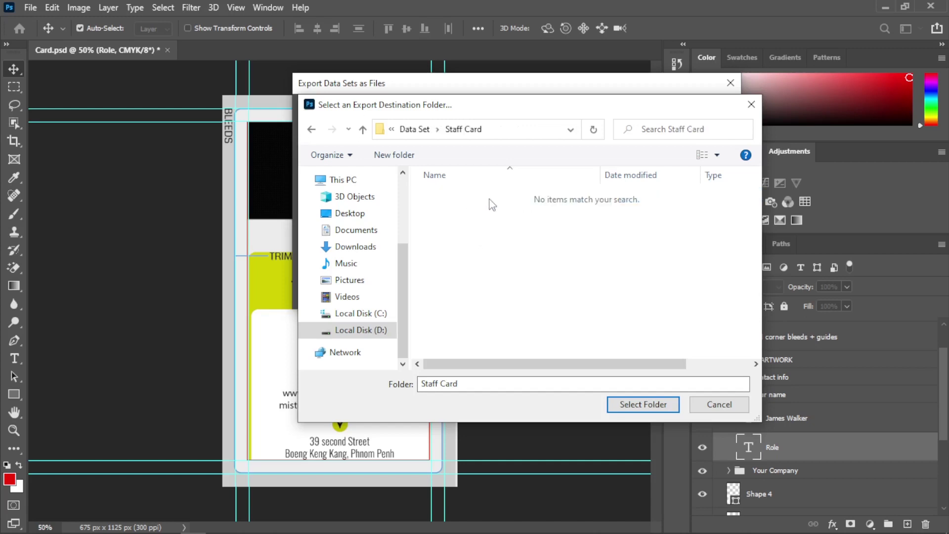
{"action": "left_click", "coordinate": [638, 406]}
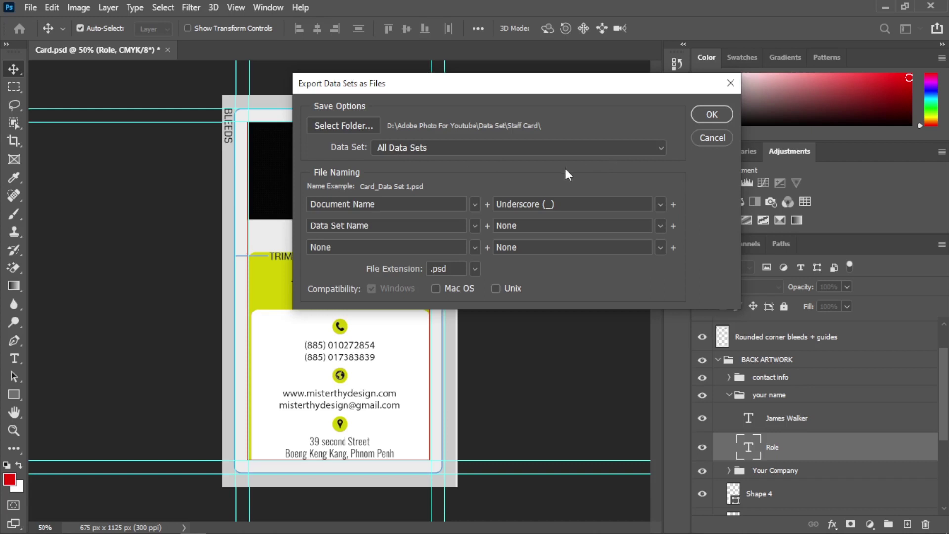
Export every data set as a .psd into Staff Card, then switch to File Explorer's Data Set folder
{"action": "left_click", "coordinate": [704, 117]}
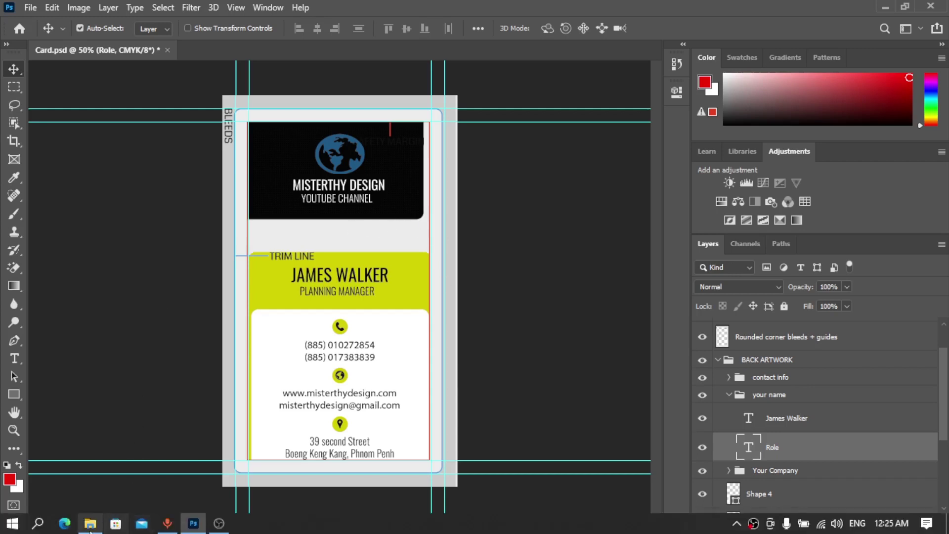
{"action": "left_click", "coordinate": [90, 524]}
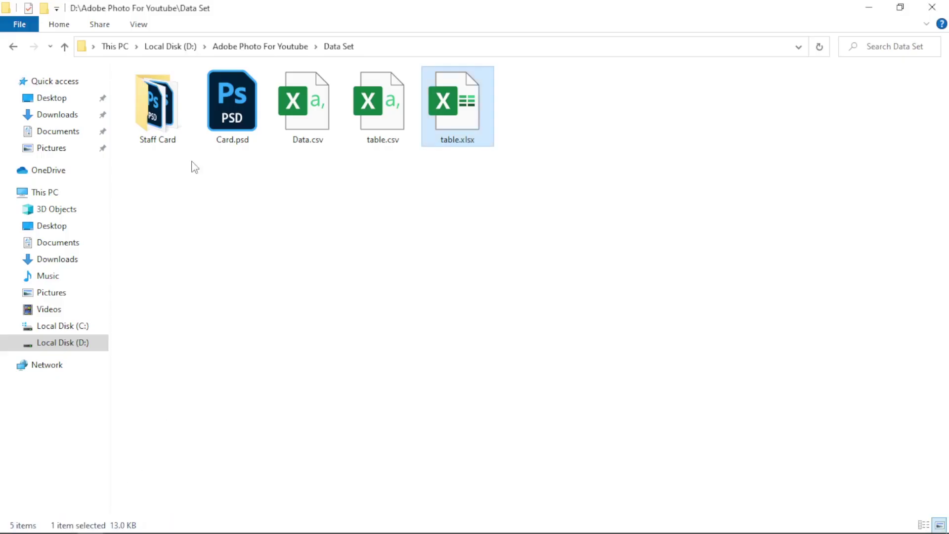
Review the 200 exported Card_Data Set PSDs in Staff Card, then return to Card.psd
{"action": "left_click", "coordinate": [166, 117]}
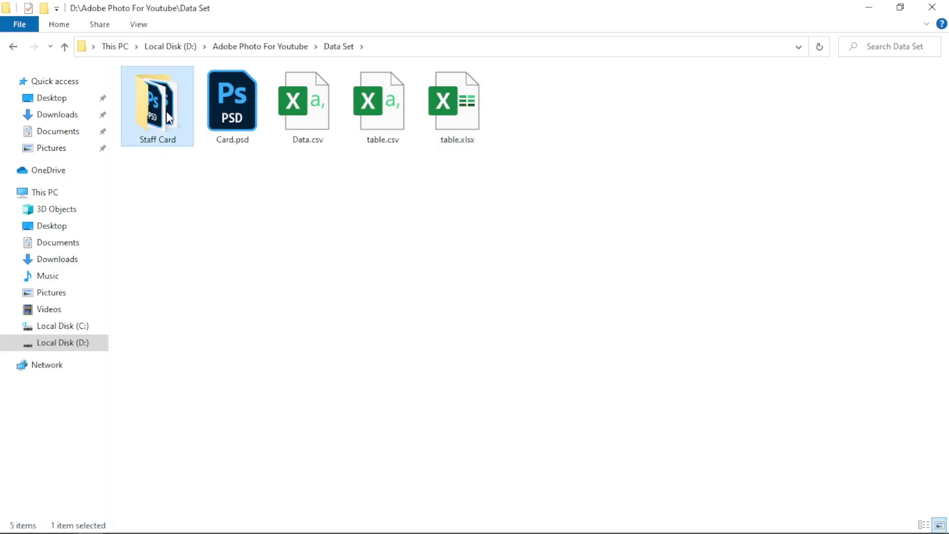
{"action": "double_click", "coordinate": [170, 111]}
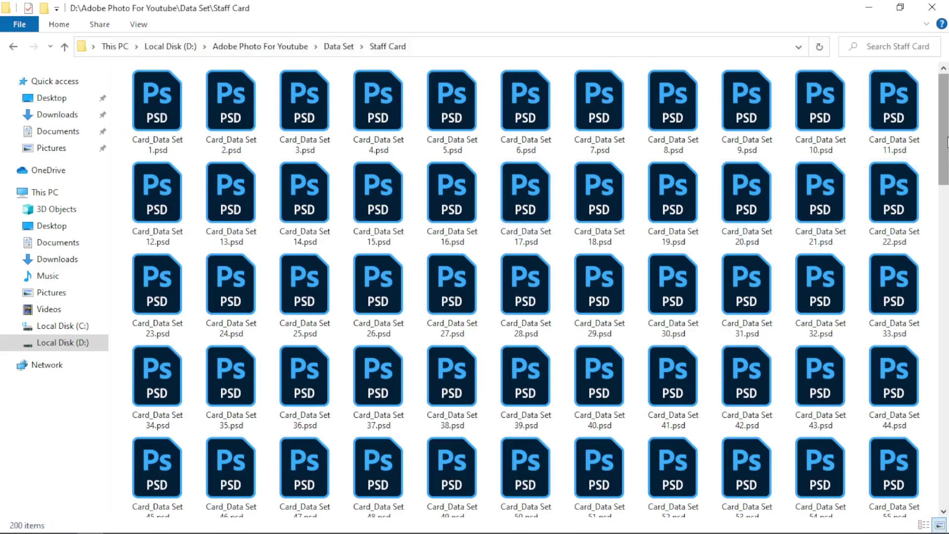
{"action": "mouse_move", "coordinate": [944, 142]}
{"action": "left_mouse_down"}
{"action": "mouse_move", "coordinate": [944, 470]}
{"action": "mouse_move", "coordinate": [943, 72]}
{"action": "left_mouse_up"}
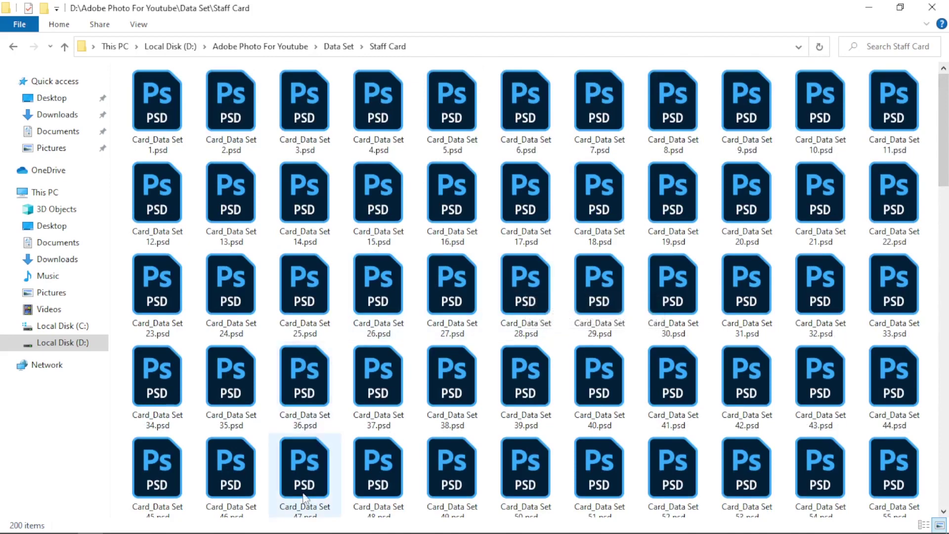
{"action": "mouse_move", "coordinate": [215, 531]}
{"action": "left_click", "coordinate": [194, 524]}
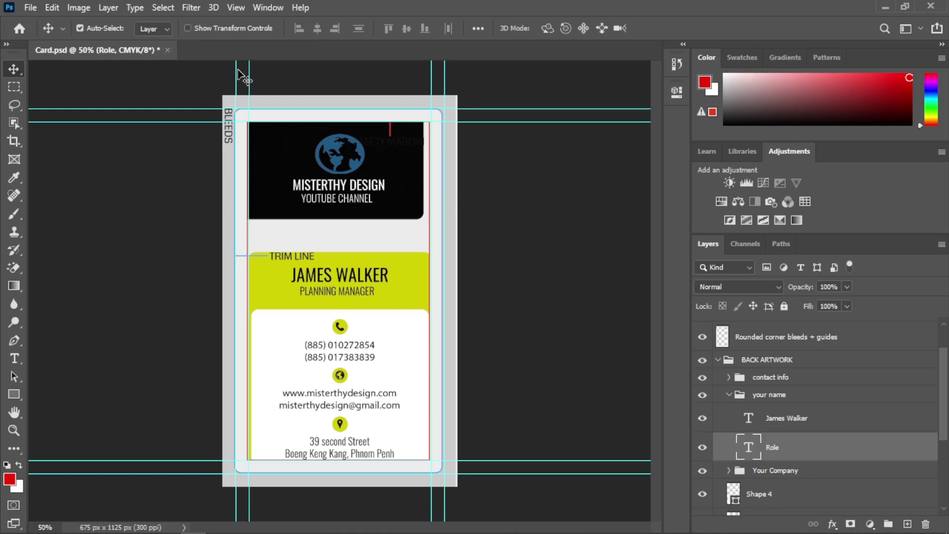
Save the Card.psd template and close it
{"action": "key", "text": "ctrl"}
{"action": "key", "text": "ctrl+s"}
{"action": "left_click", "coordinate": [162, 50]}
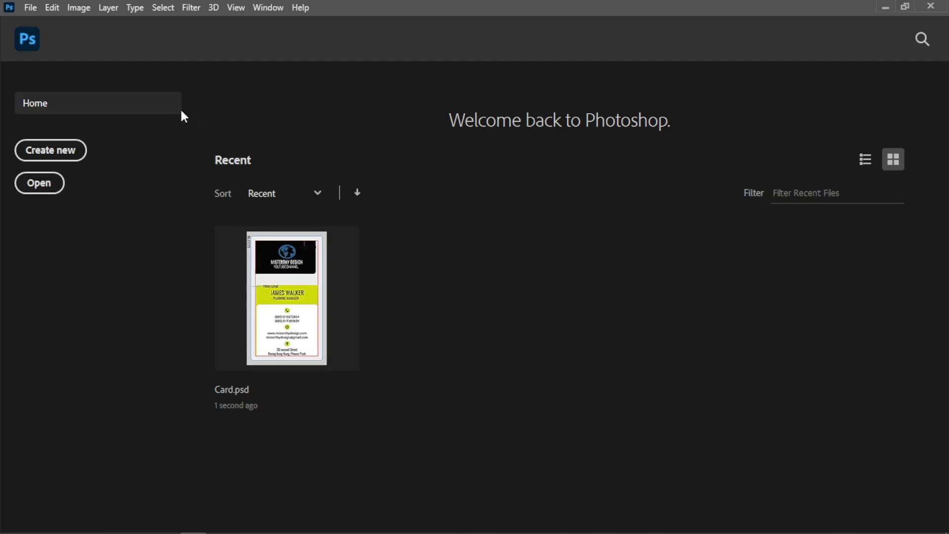
Open Card_Data Set 1 through 4 from the Staff Card folder
{"action": "left_click", "coordinate": [31, 8]}
{"action": "left_click", "coordinate": [40, 37]}
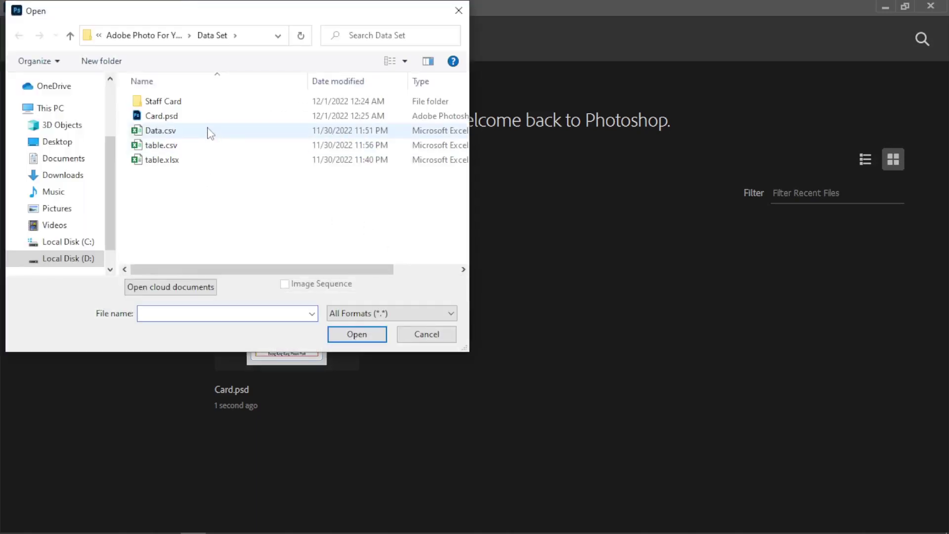
{"action": "double_click", "coordinate": [182, 101]}
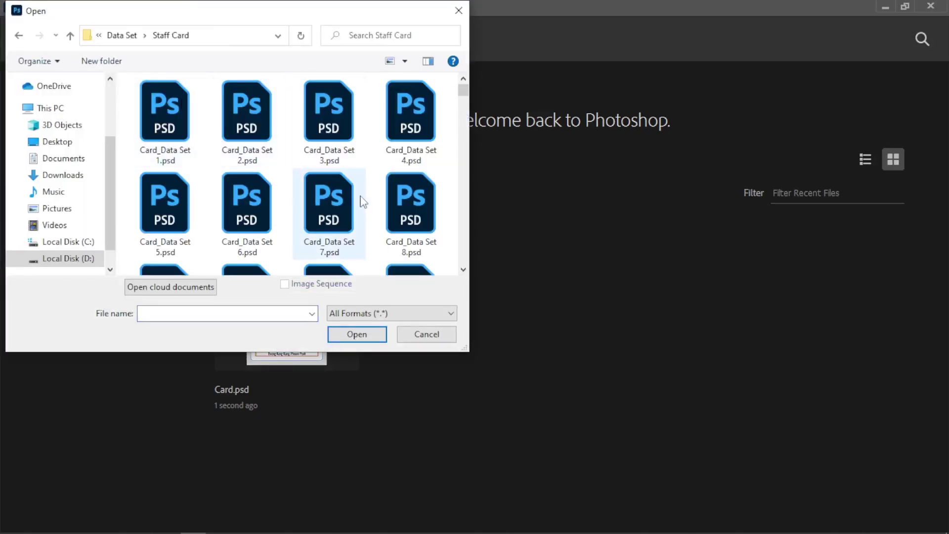
{"action": "left_click", "coordinate": [168, 134]}
{"action": "left_click", "coordinate": [264, 135], "text": "ctrl"}
{"action": "left_click", "coordinate": [332, 129], "text": "ctrl"}
{"action": "left_click", "coordinate": [393, 123], "text": "ctrl"}
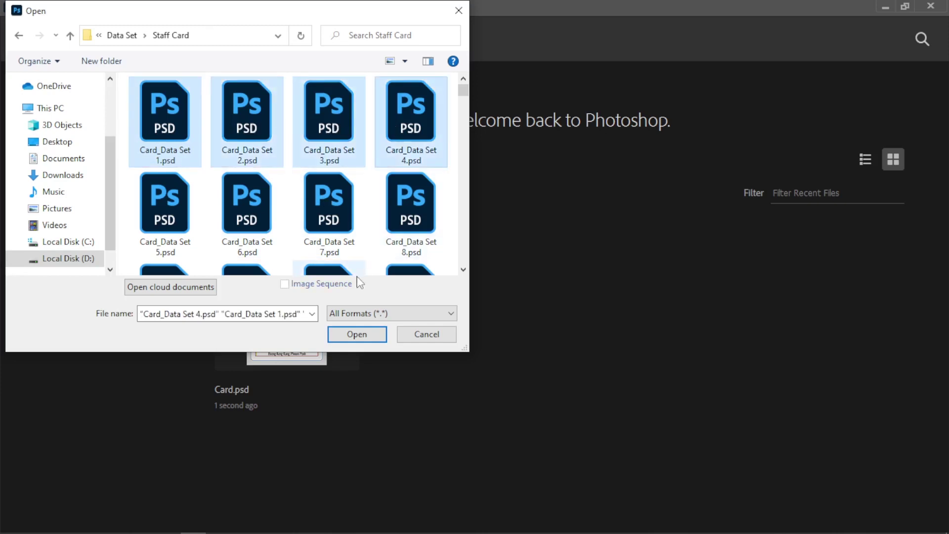
{"action": "left_click", "coordinate": [358, 335]}
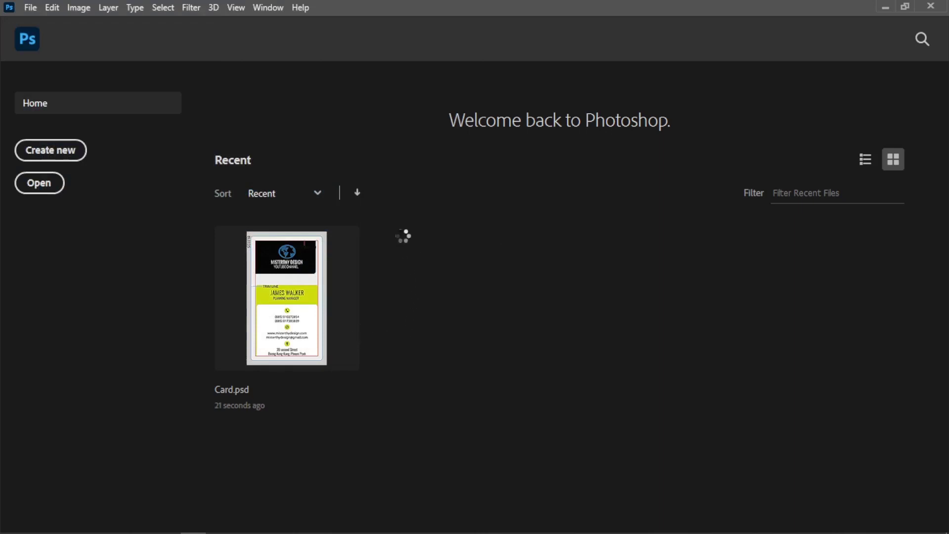